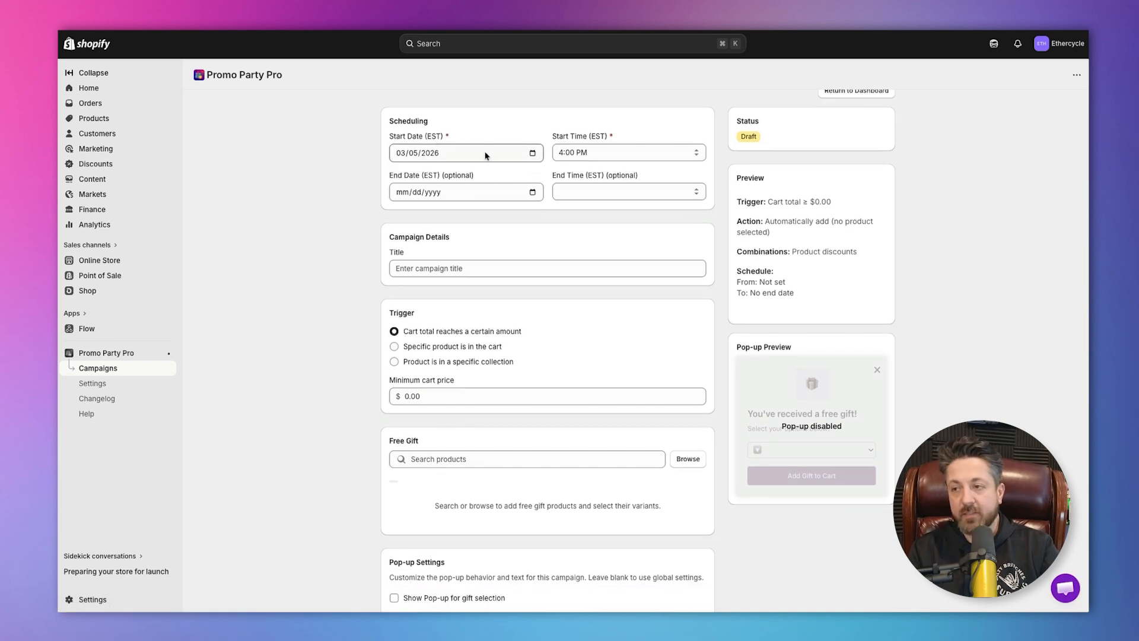
scroll(486, 155, down, 1)
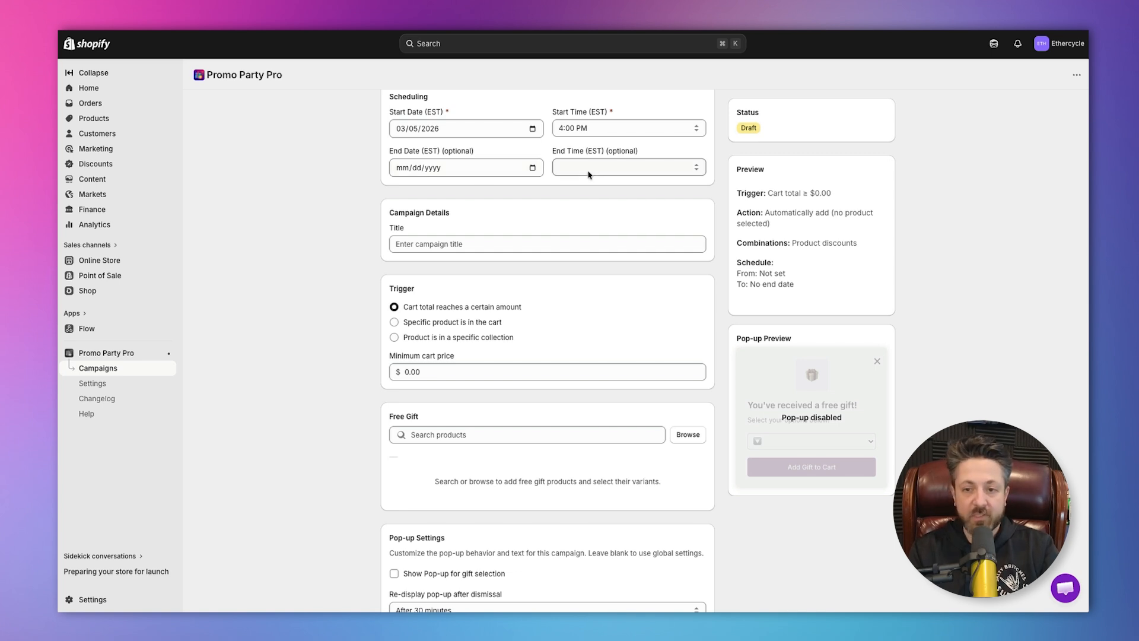
scroll(515, 173, down, 3)
click(508, 171)
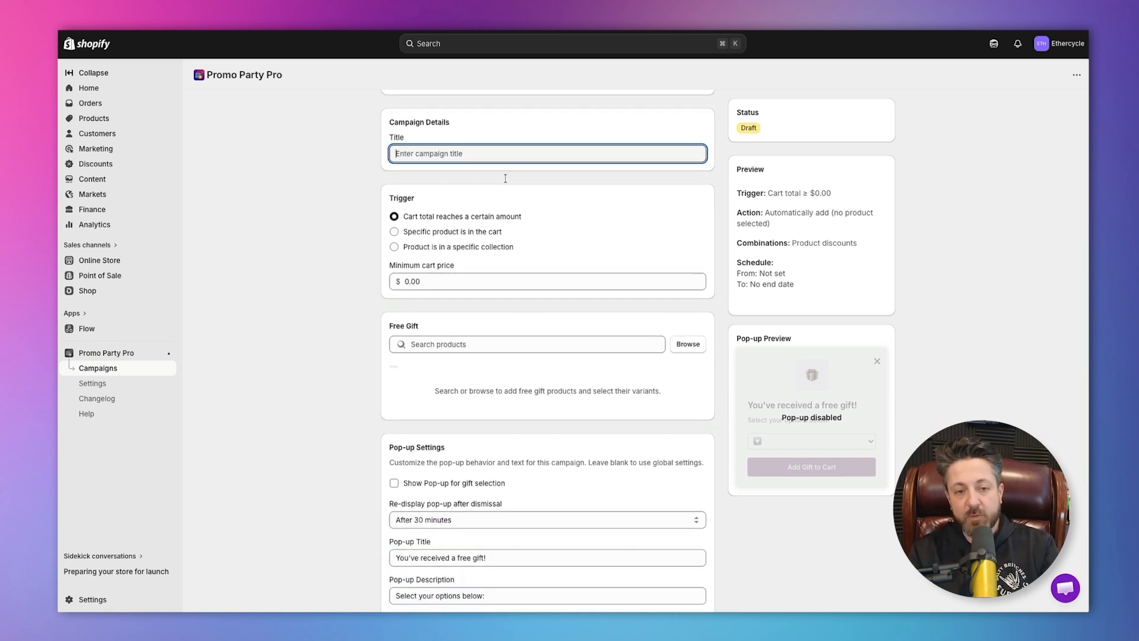
scroll(506, 178, down, 1)
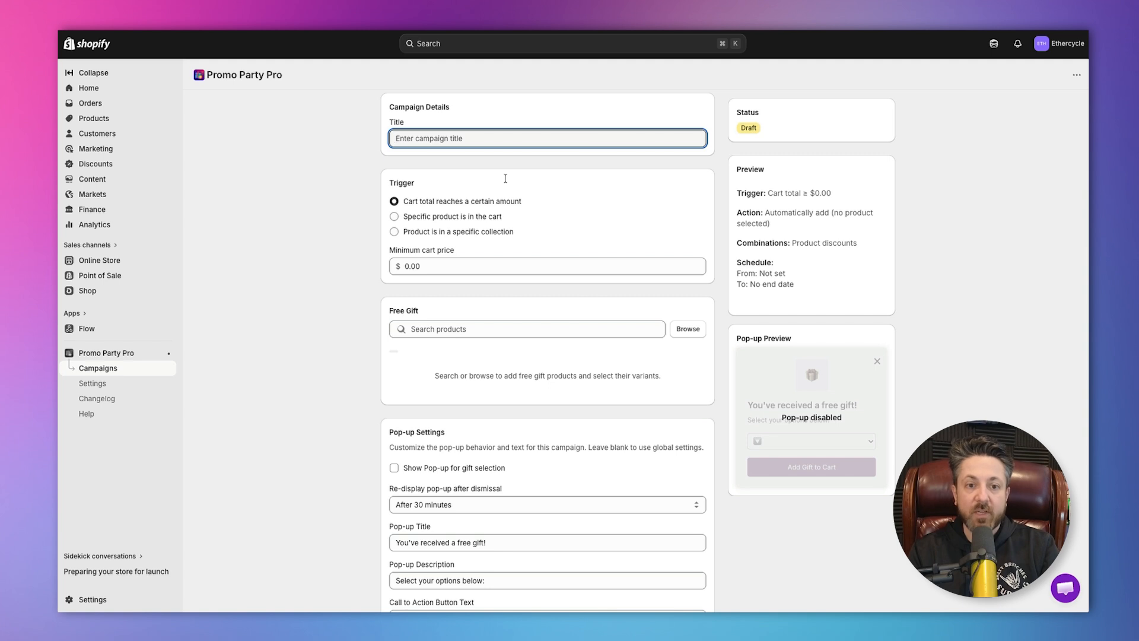
scroll(506, 178, down, 1)
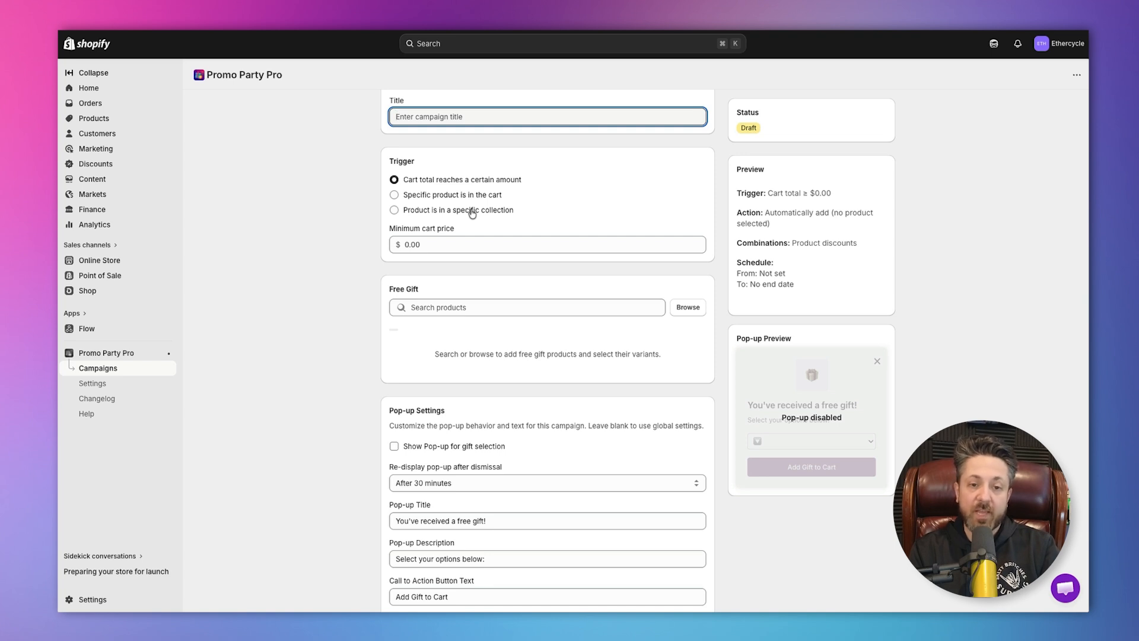
click(472, 212)
click(445, 269)
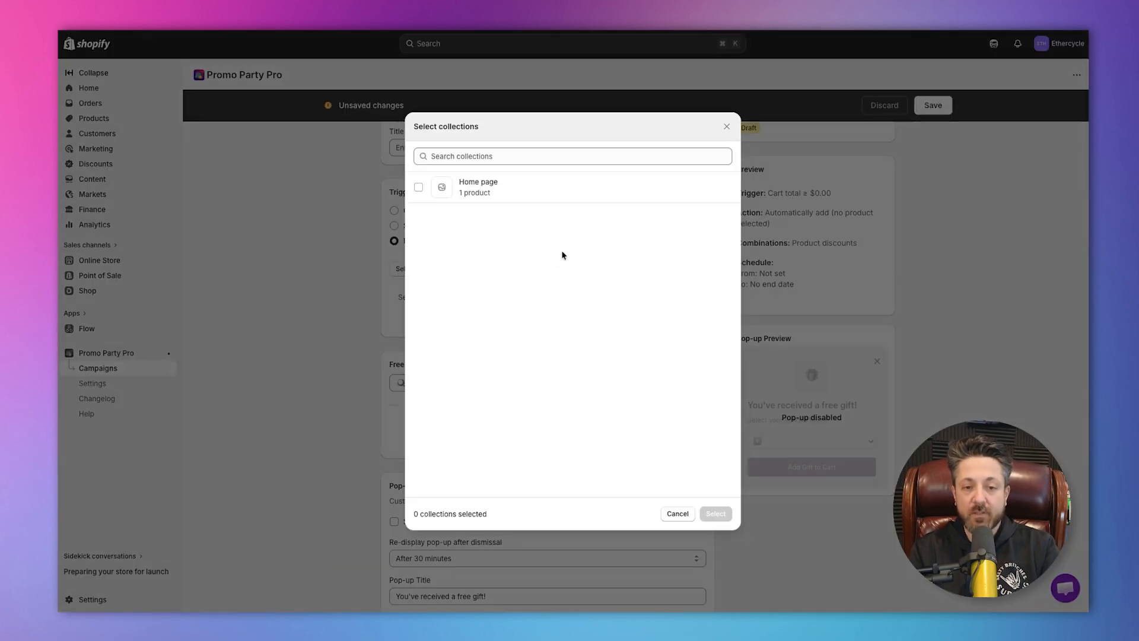
click(677, 514)
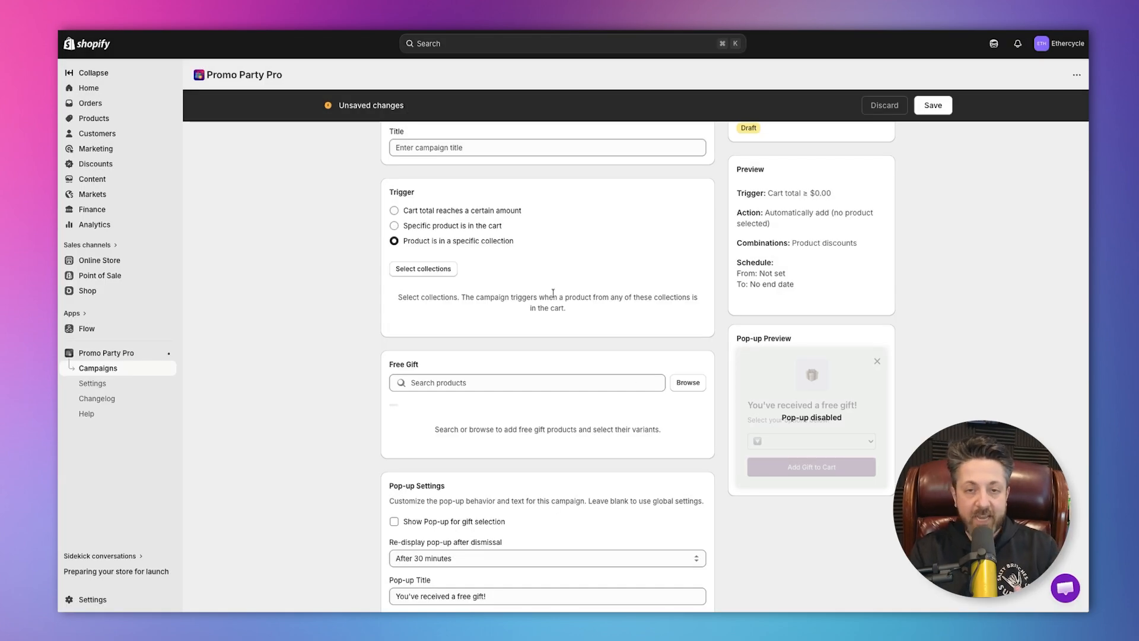
click(394, 210)
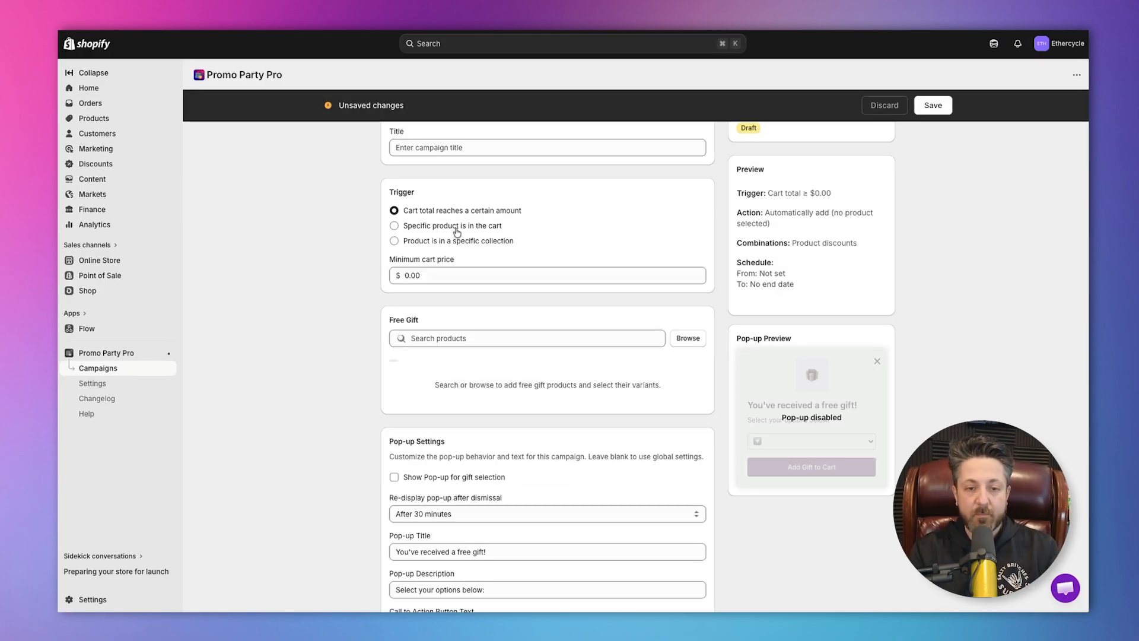
Set the minimum cart price for the cart-total trigger to $50.
click(454, 276)
double_click(454, 275)
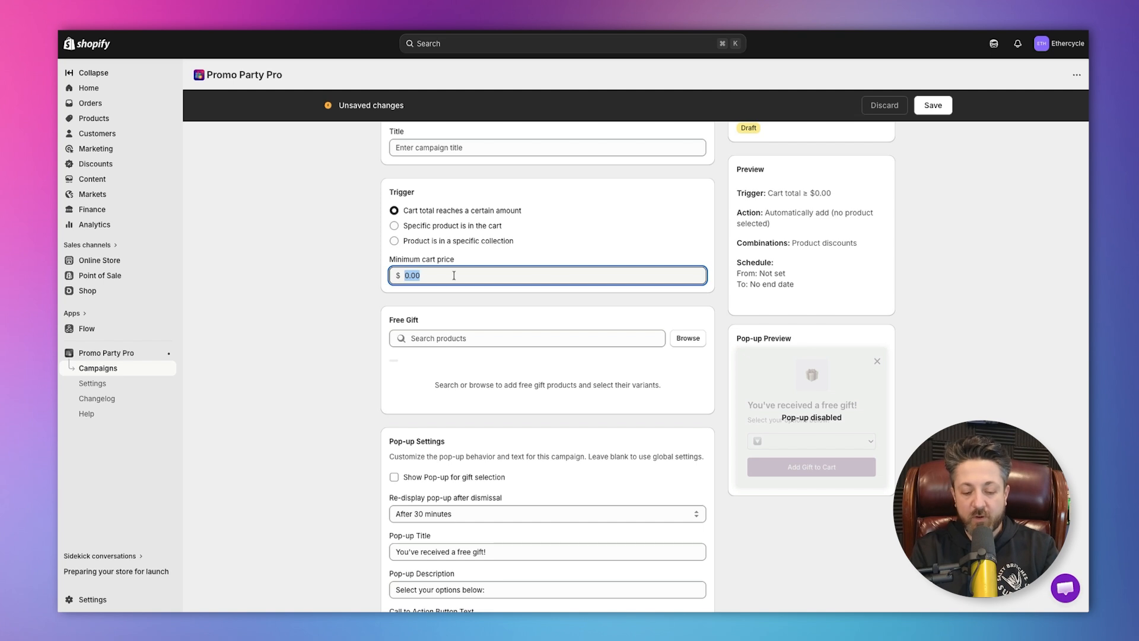
text(50)
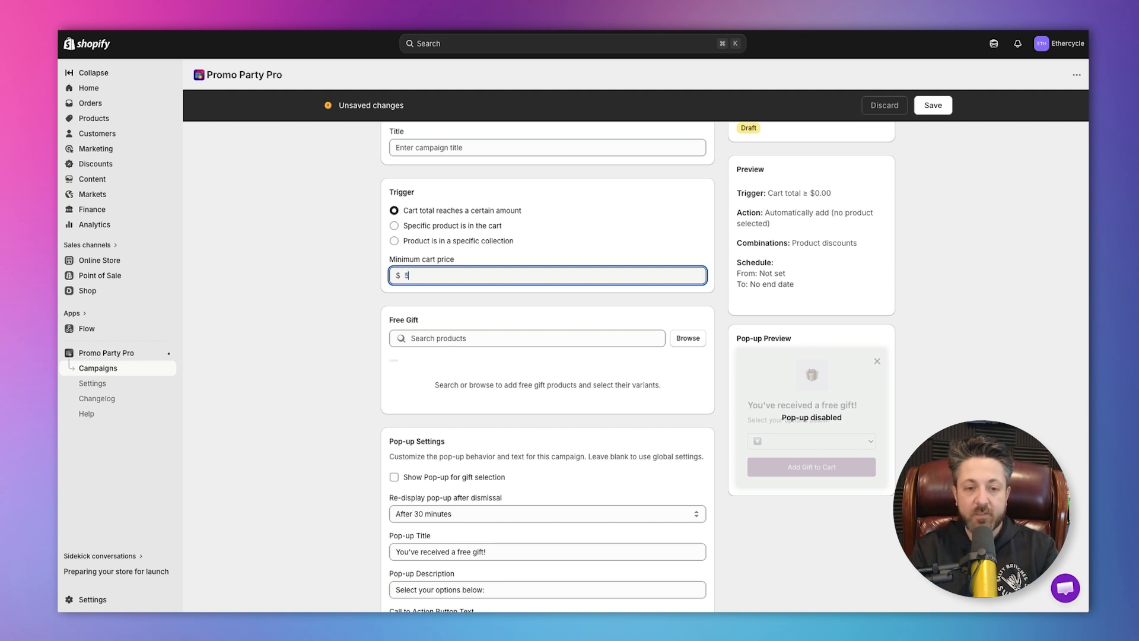
click(268, 305)
Add the Buddy Bot Collector's Pin as the free gift with its Red, Green and Blue variants.
scroll(663, 266, down, 1)
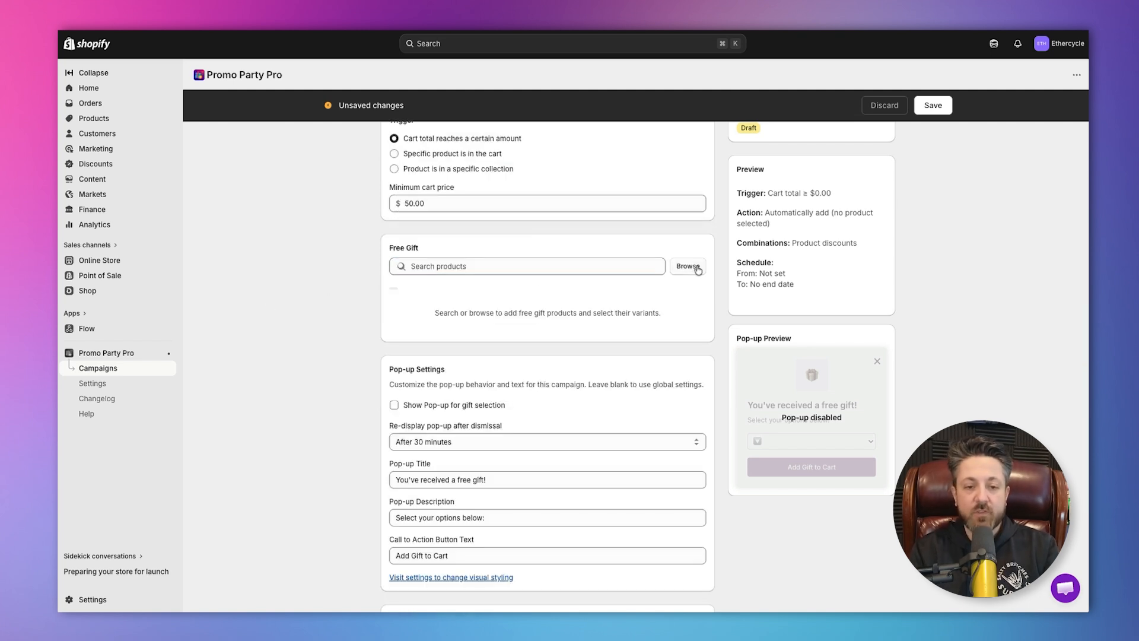
click(687, 265)
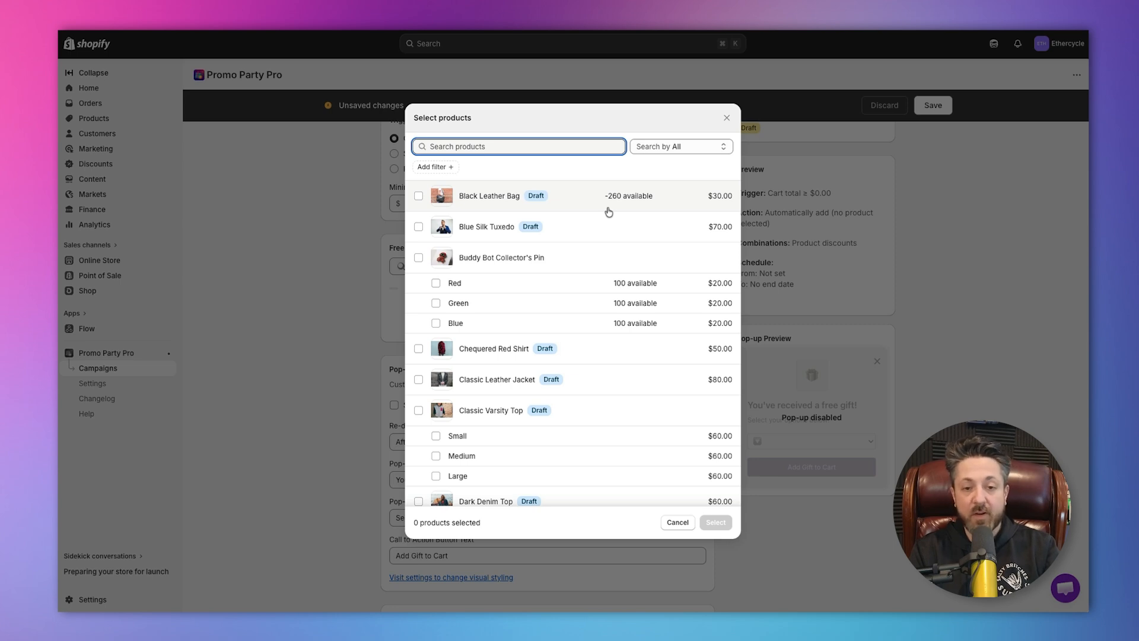
click(518, 283)
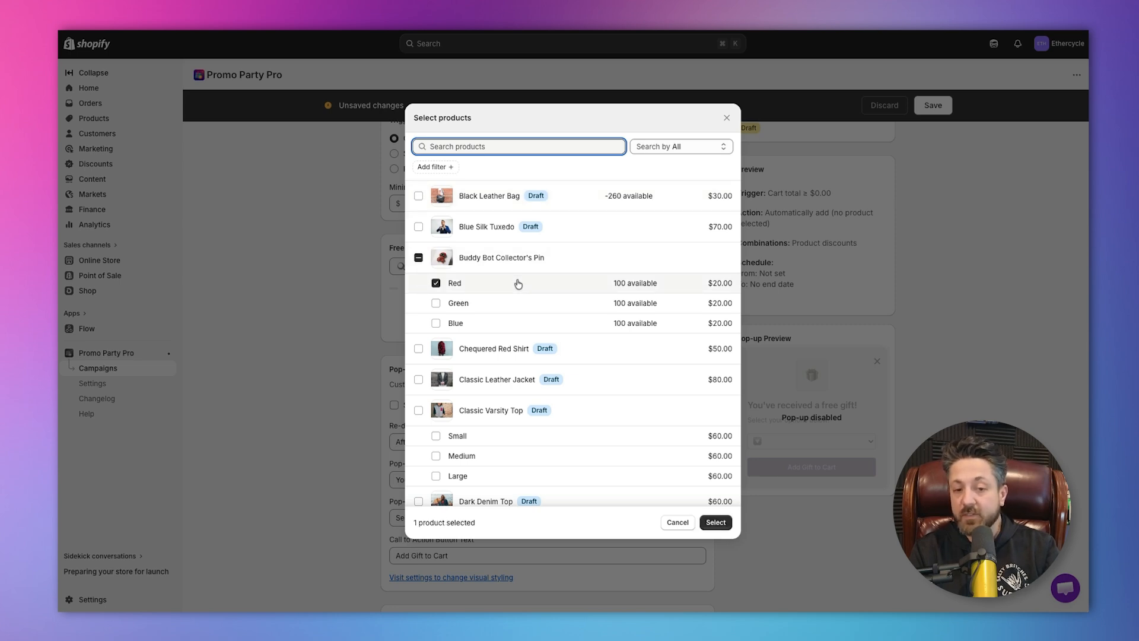
click(518, 284)
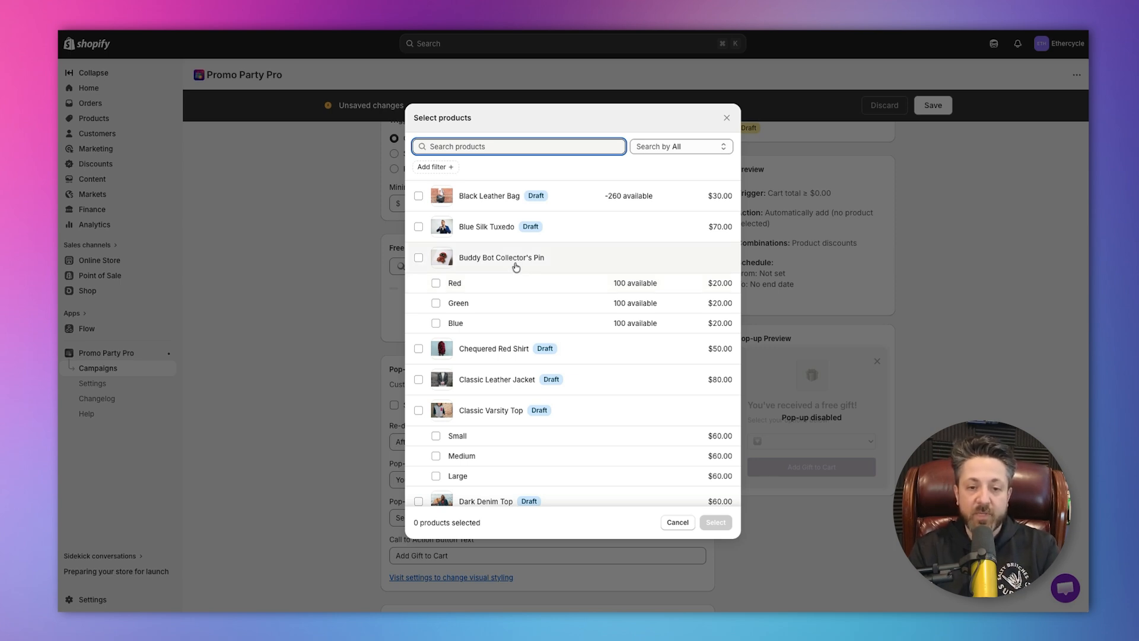
click(516, 268)
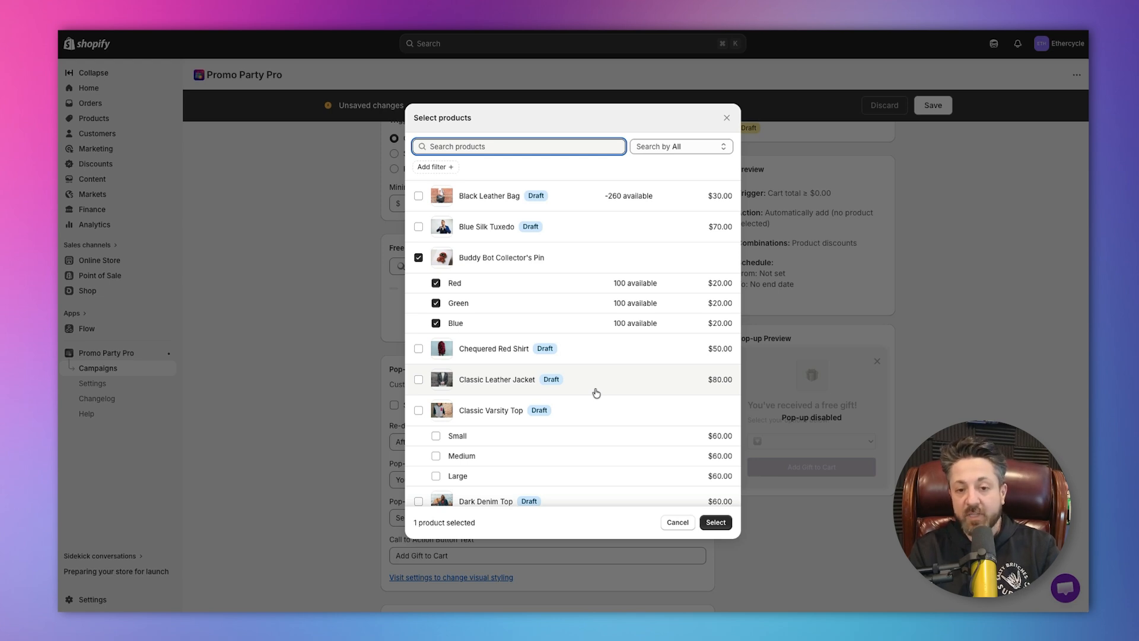
click(720, 522)
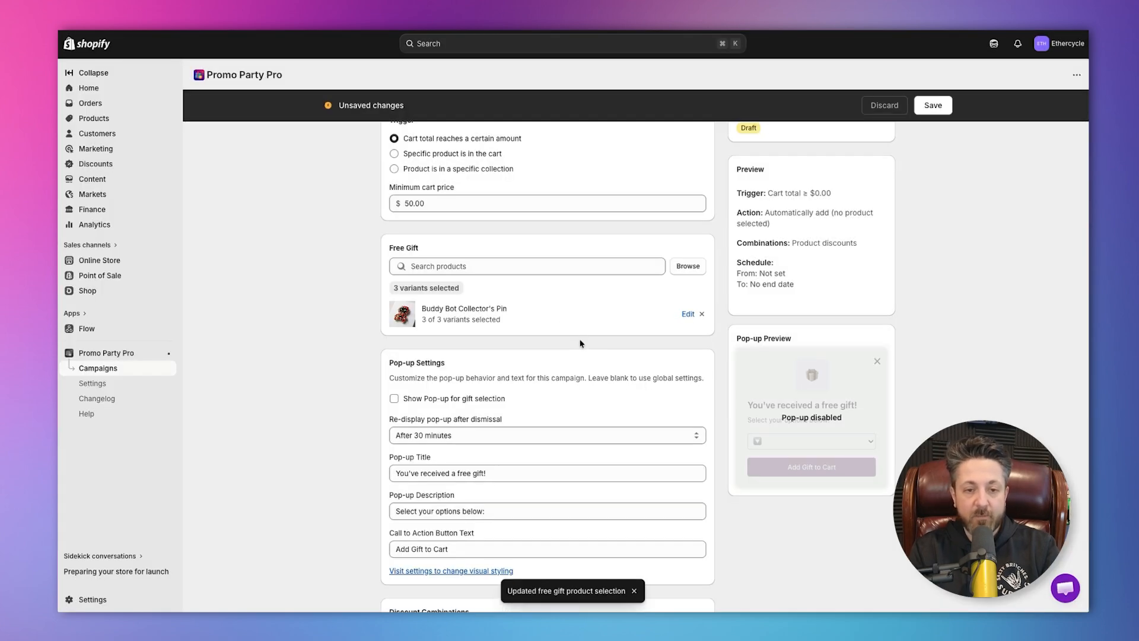
Enter the campaign title "FREE PIN WITH MINIMUM $50 PURCHASE".
scroll(581, 343, up, 3)
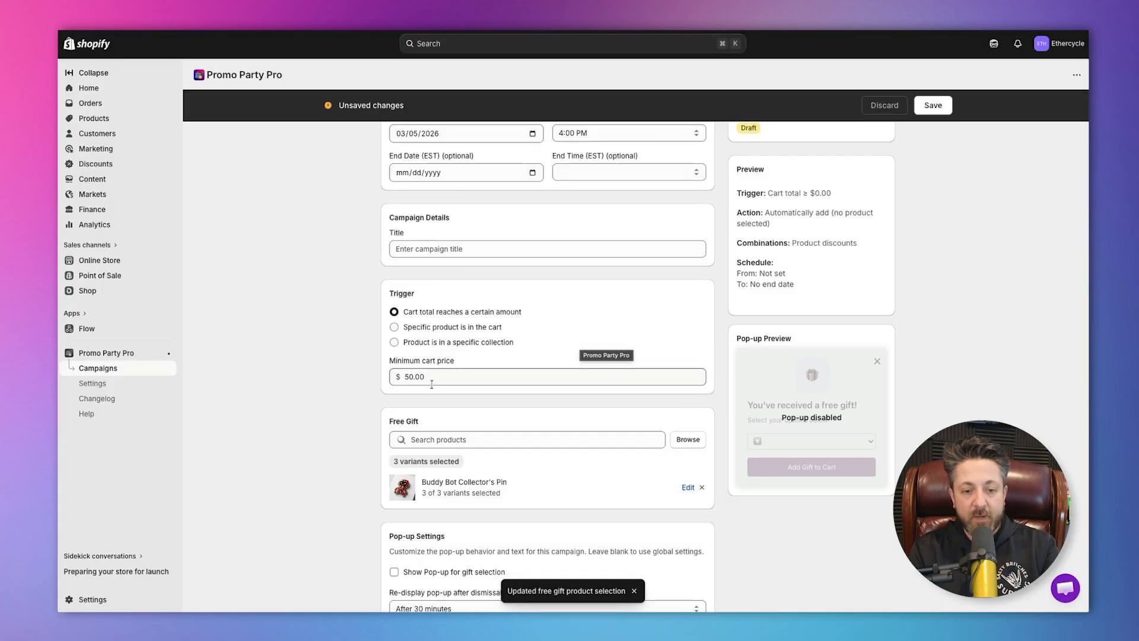
scroll(488, 356, up, 1)
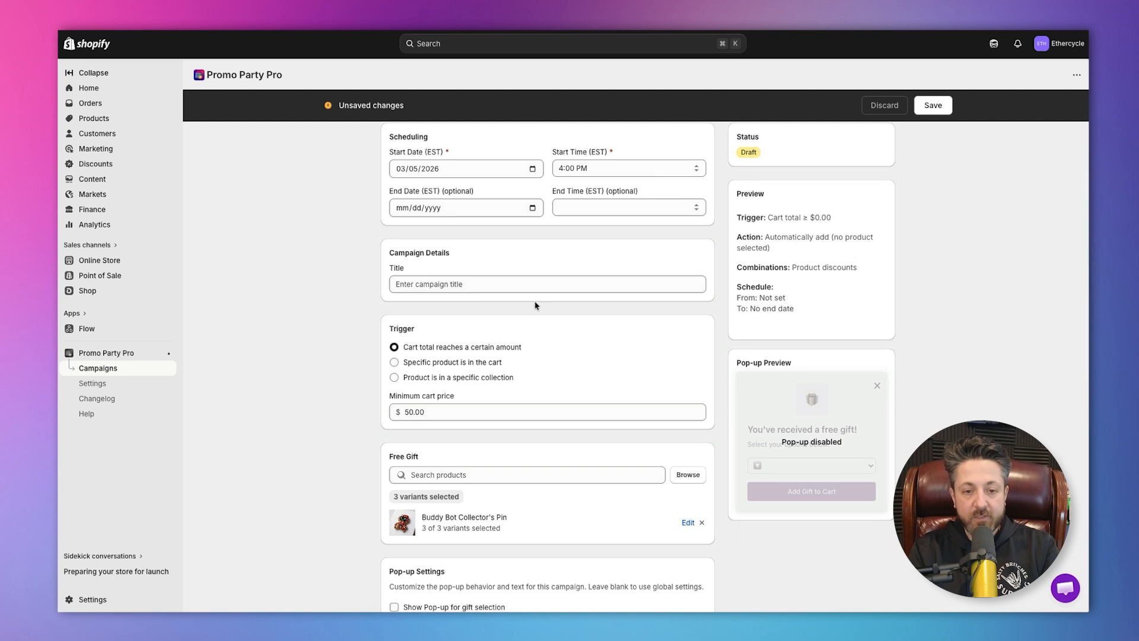
click(532, 286)
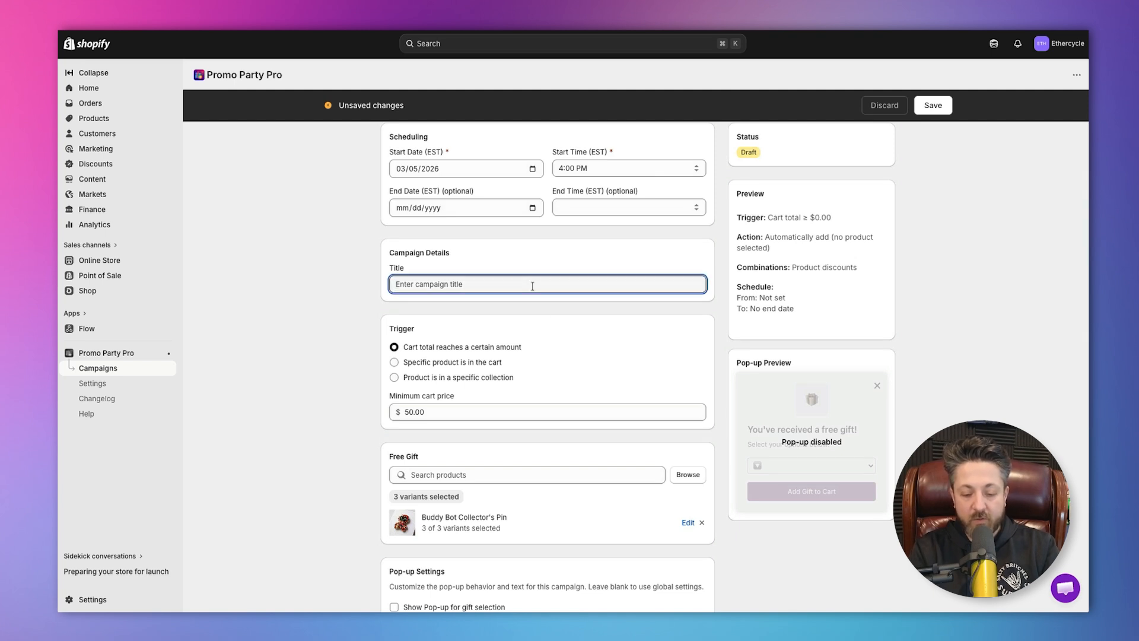
text(FREE PIN)
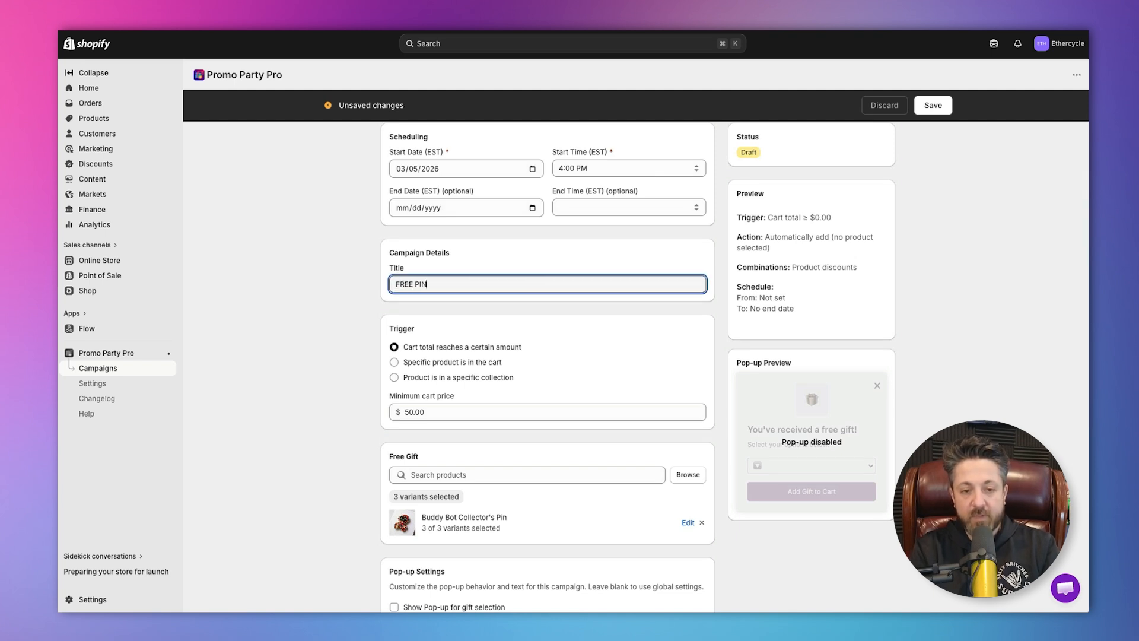
text( WITH MINIMUM $50 PURCHASE)
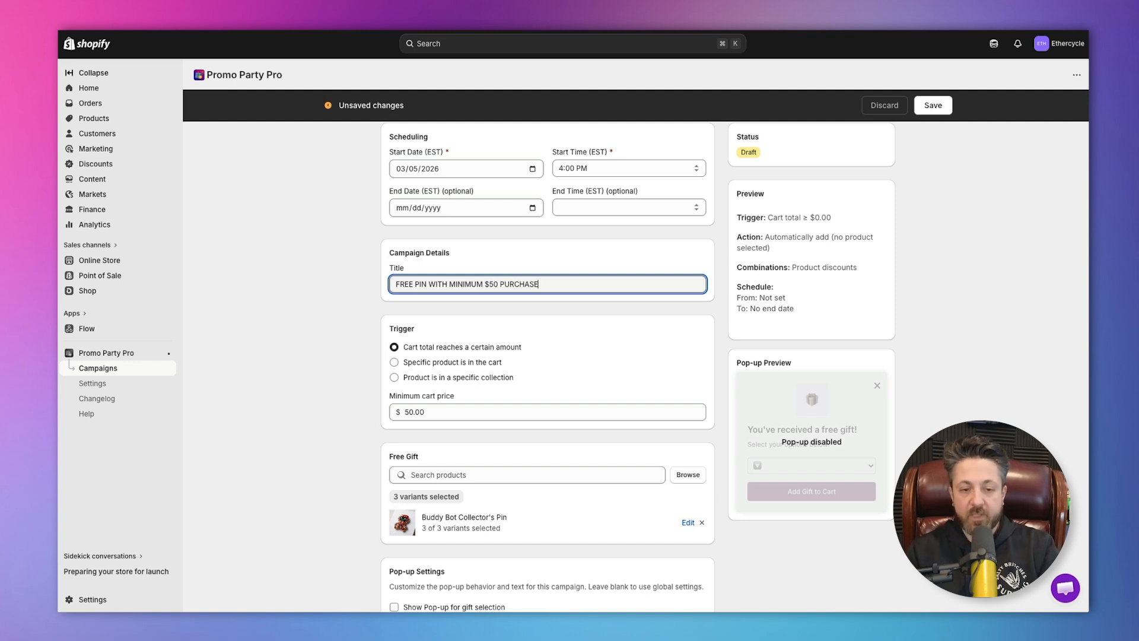
Enable the pop-up for gift selection and set its re-display after dismissal to Always.
scroll(578, 335, down, 6)
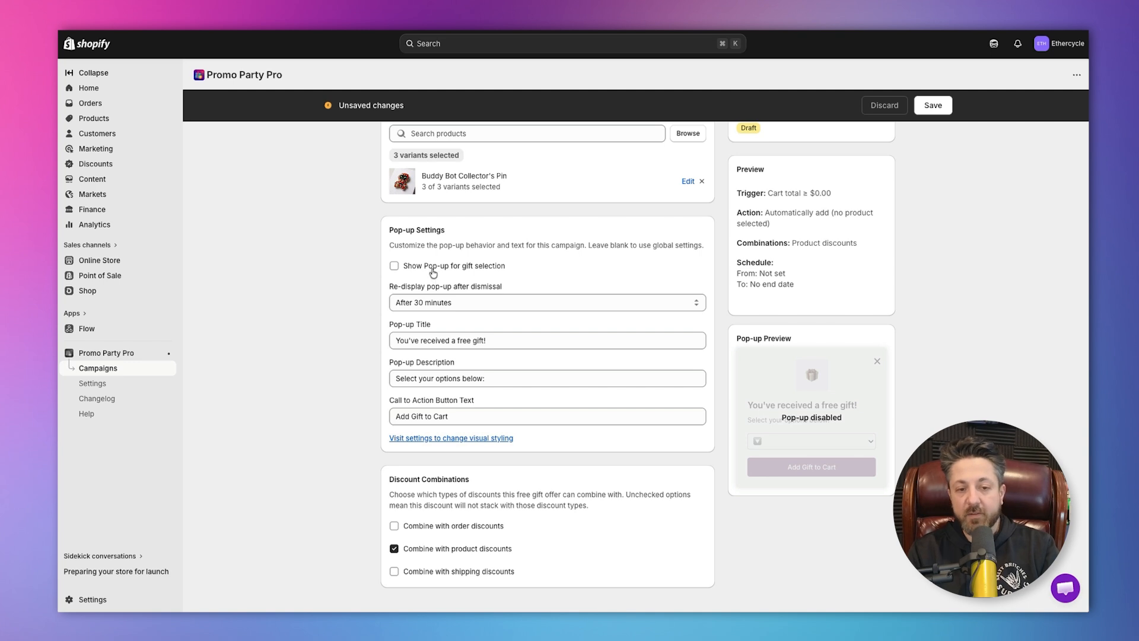
click(433, 270)
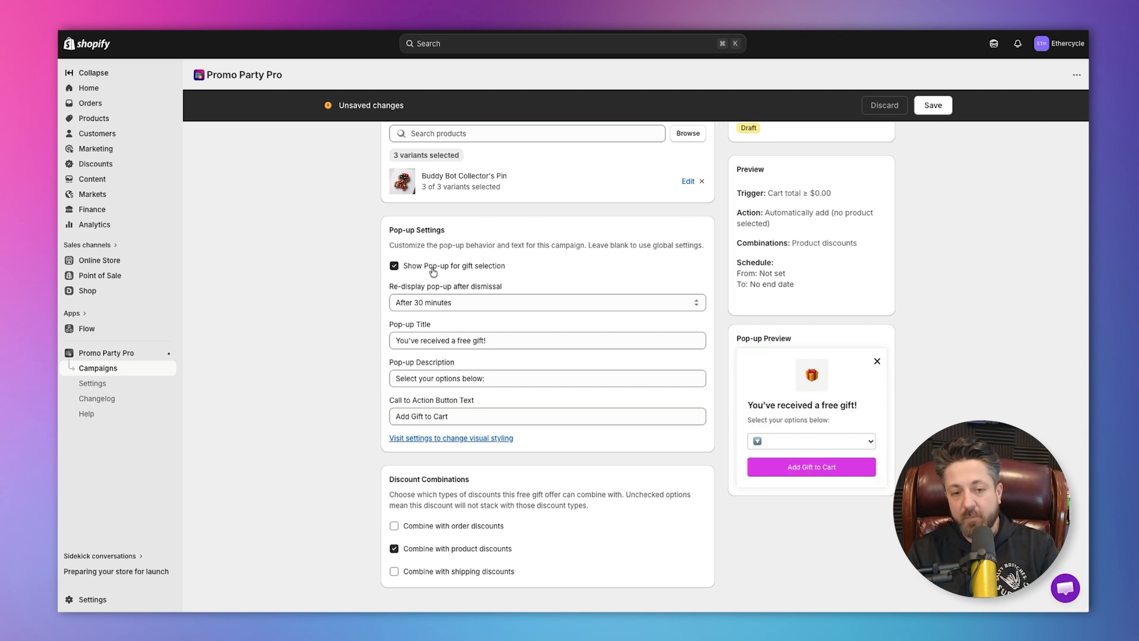
click(468, 304)
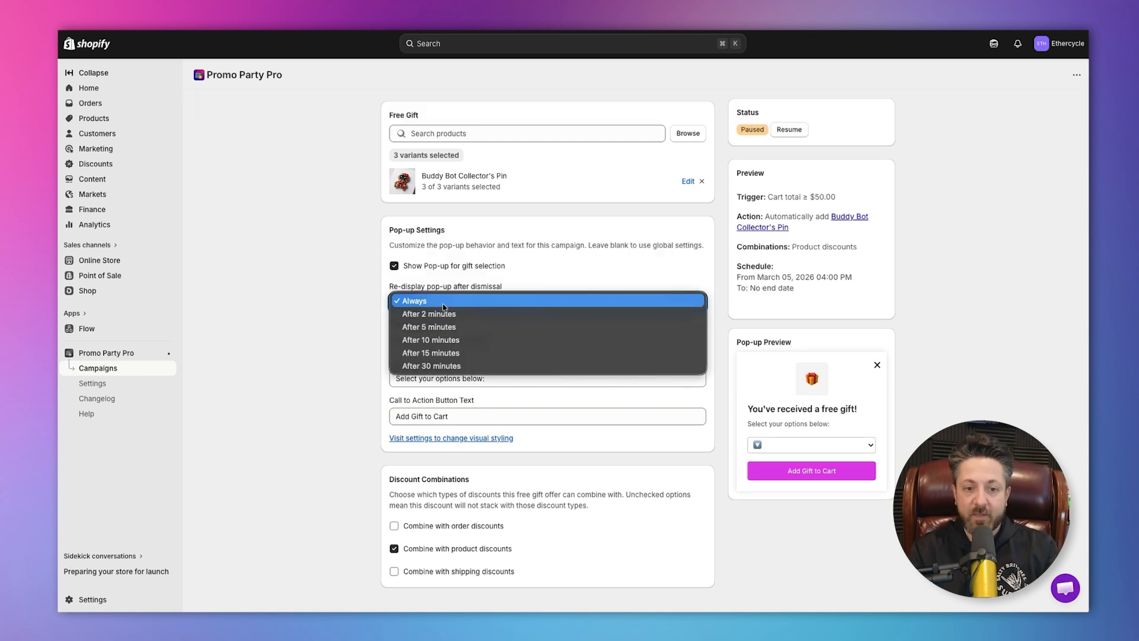
click(443, 304)
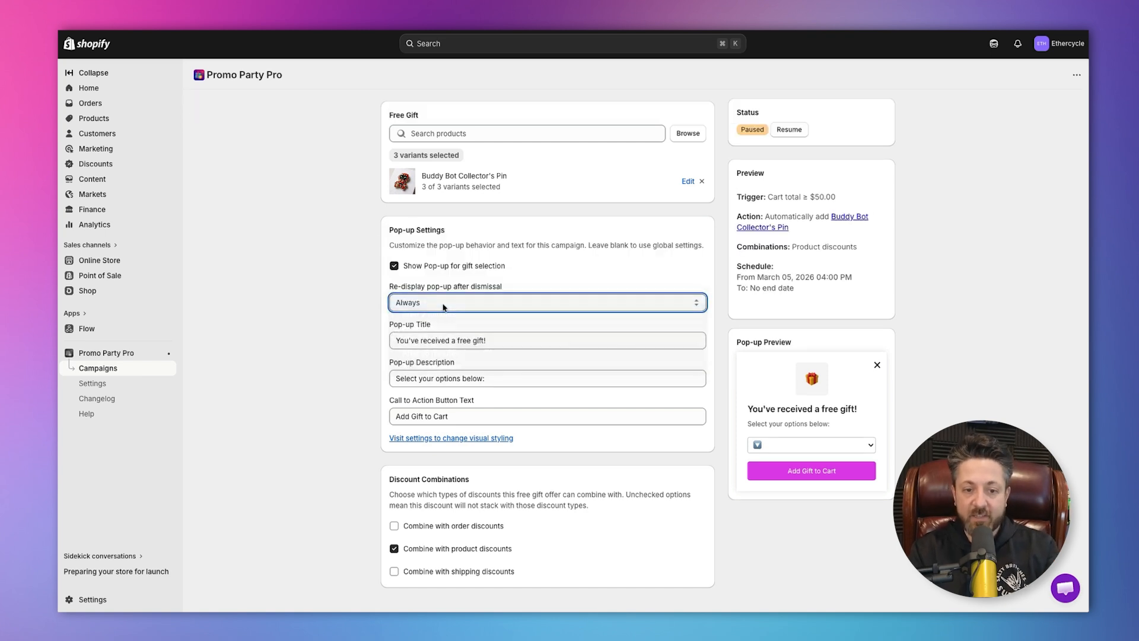
click(443, 304)
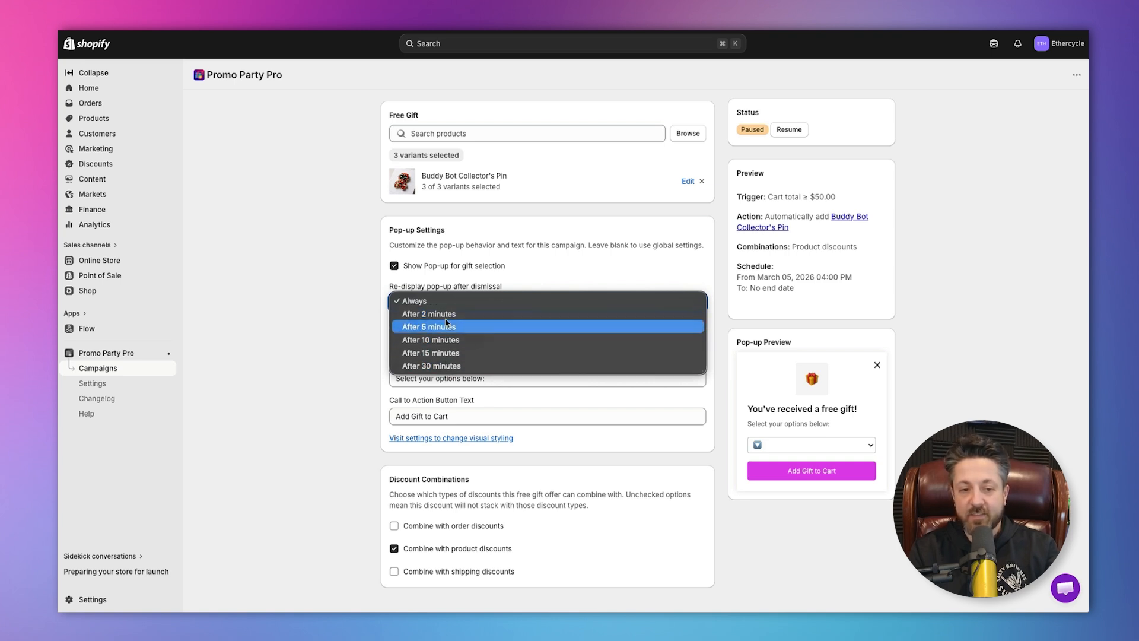
click(446, 285)
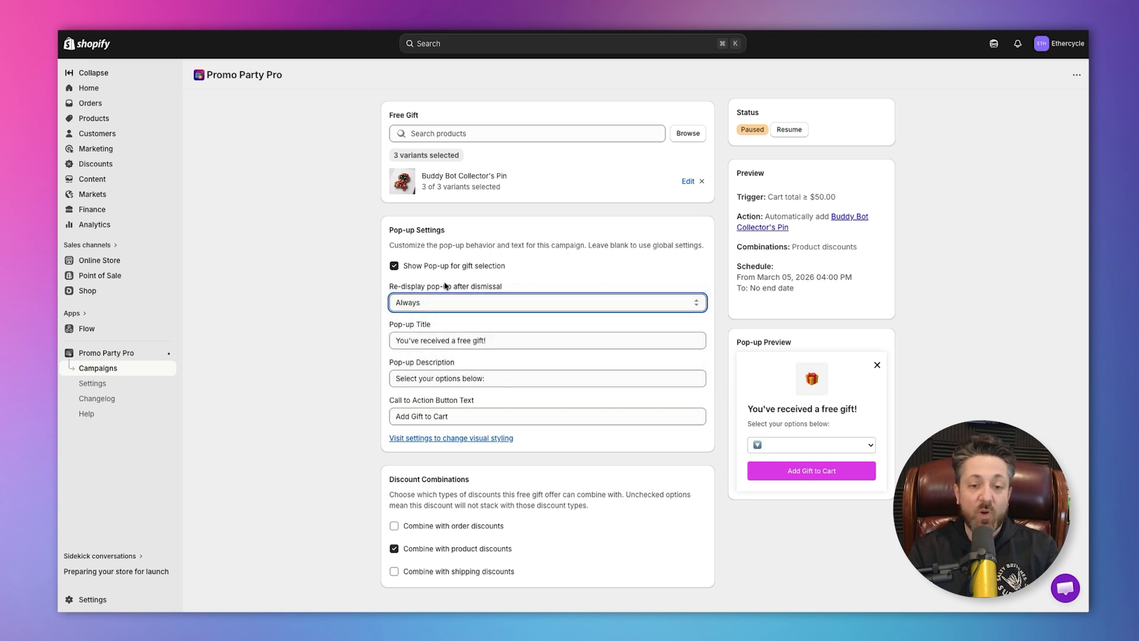
click(345, 294)
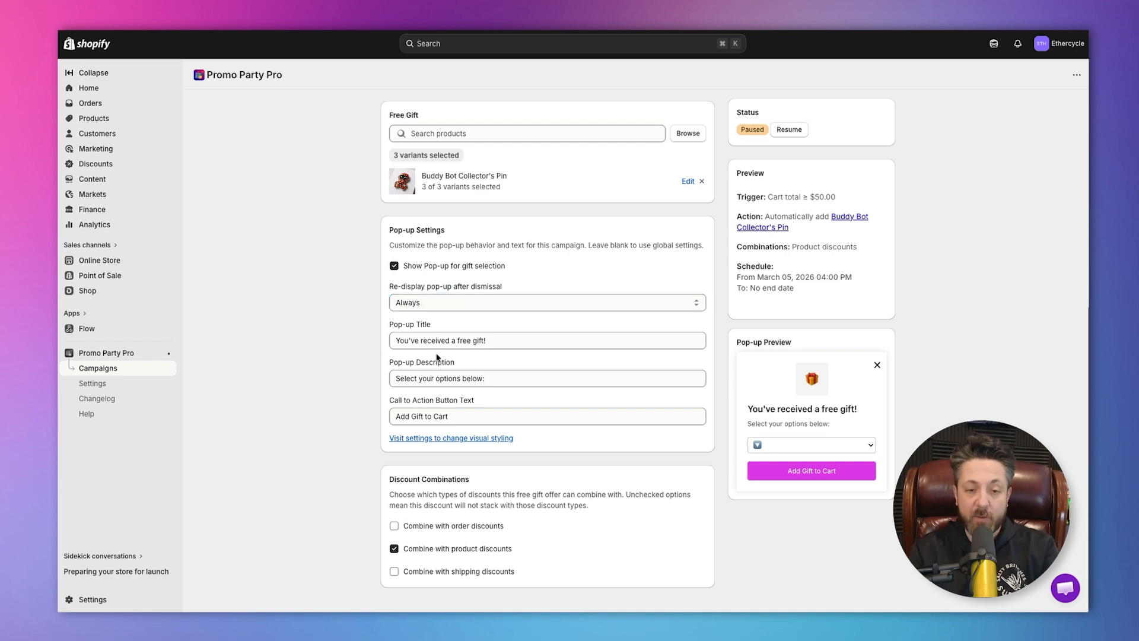
Change the pop-up title to "You've received a free pin!".
click(543, 340)
key(Tab)
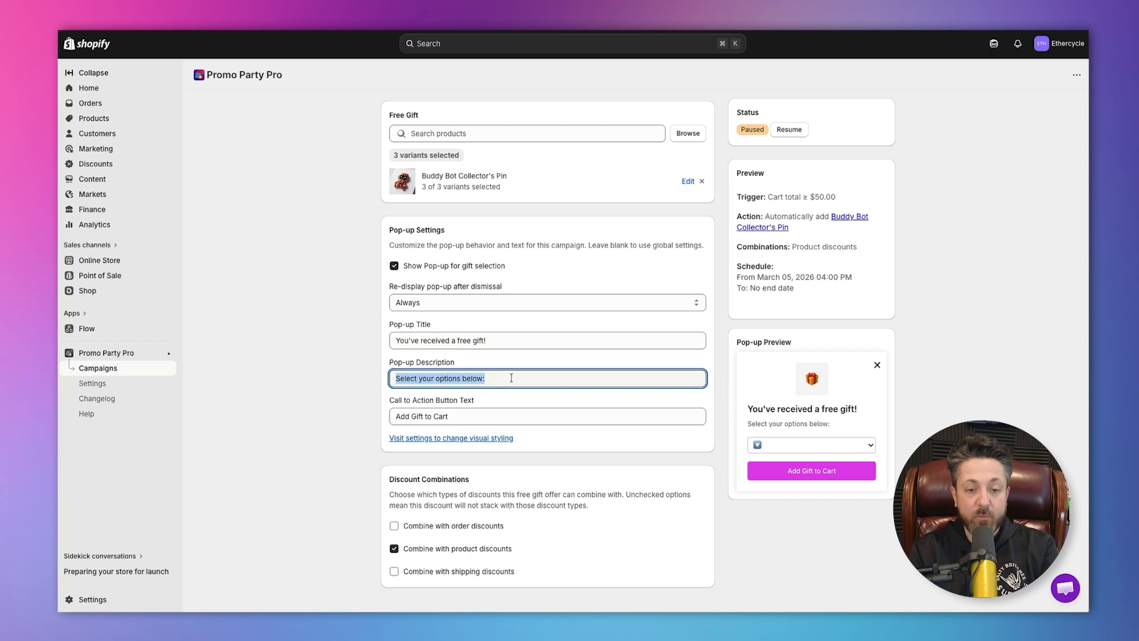
click(517, 420)
click(515, 341)
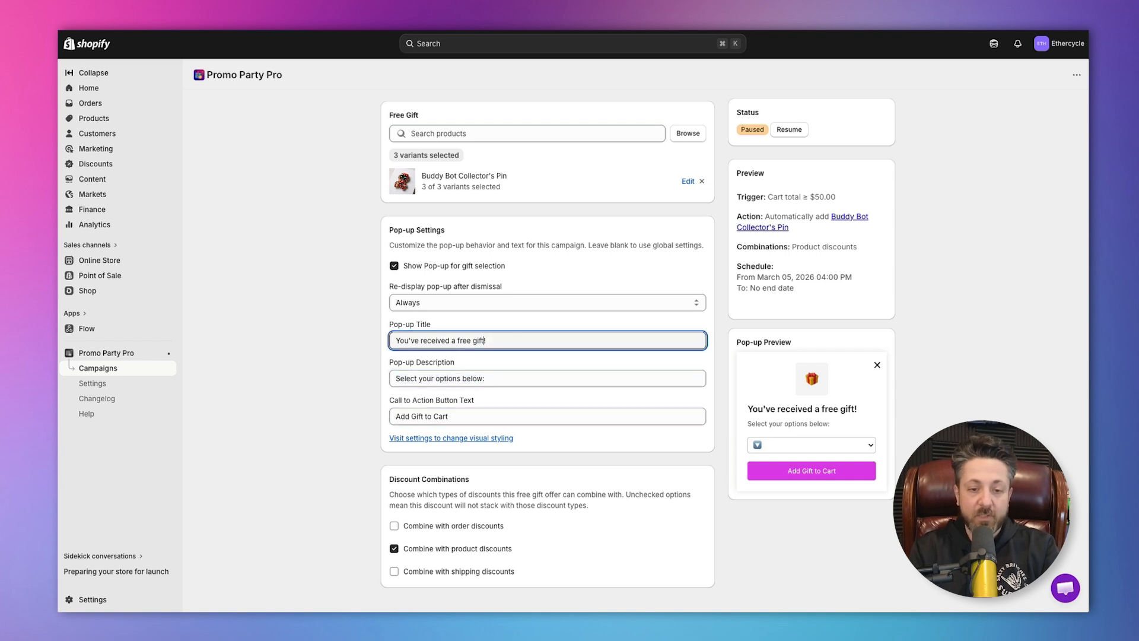
double_click(484, 340)
key(BackSpace)
text(pin)
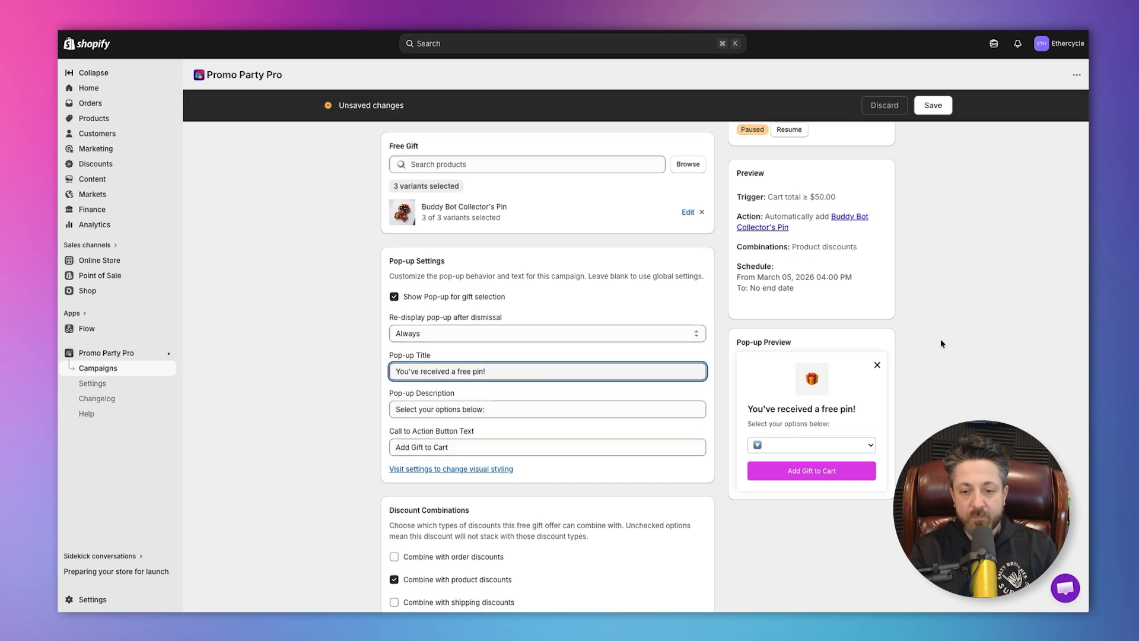
Save the campaign changes and resume the paused campaign.
click(932, 105)
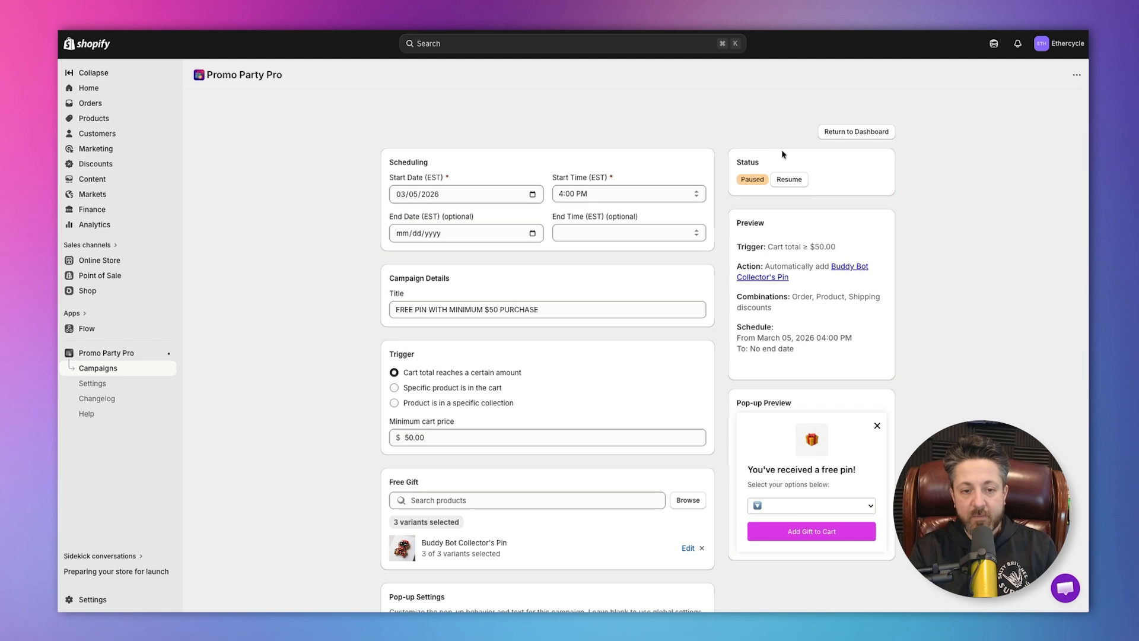
click(791, 180)
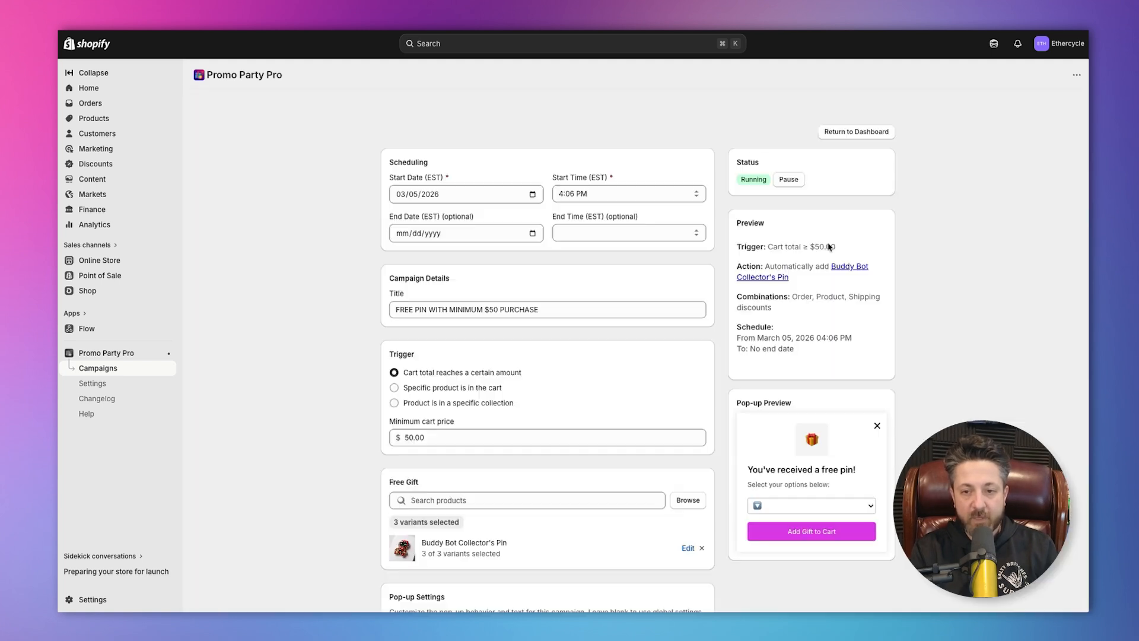
Open the settings for the pop-up's visual styling from the campaign's pop-up section.
scroll(829, 246, down, 4)
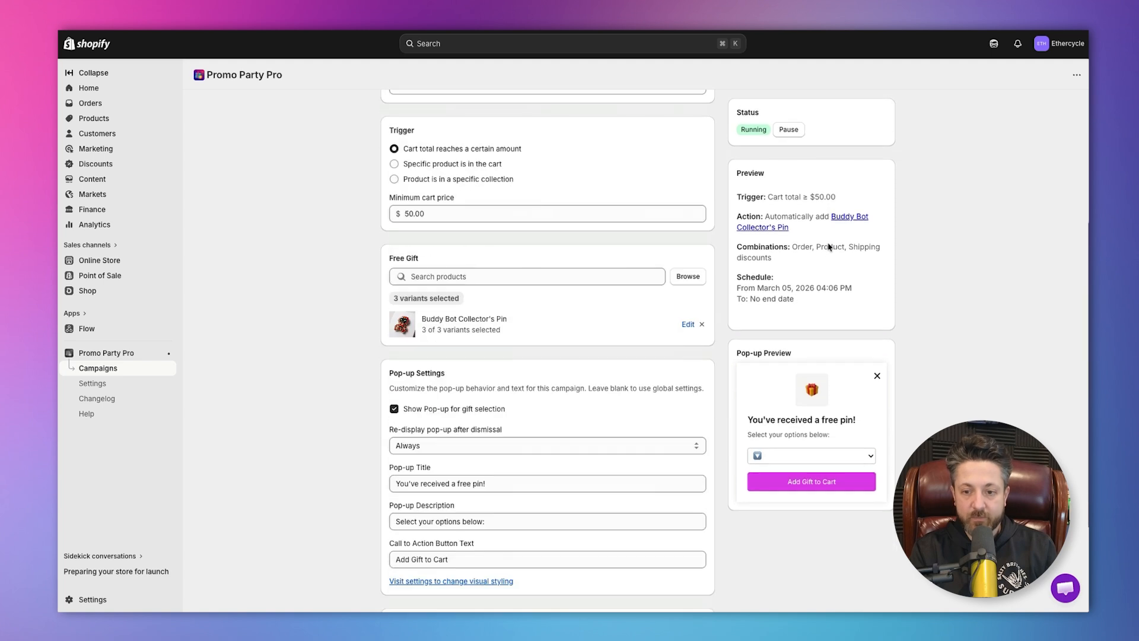
scroll(532, 500, down, 2)
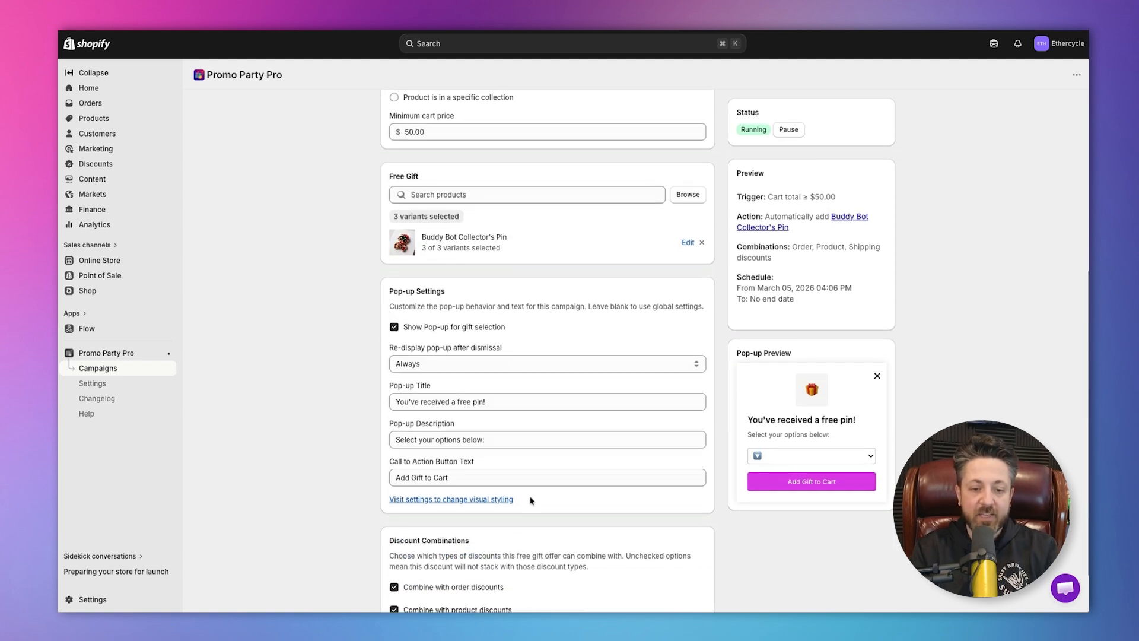
click(475, 500)
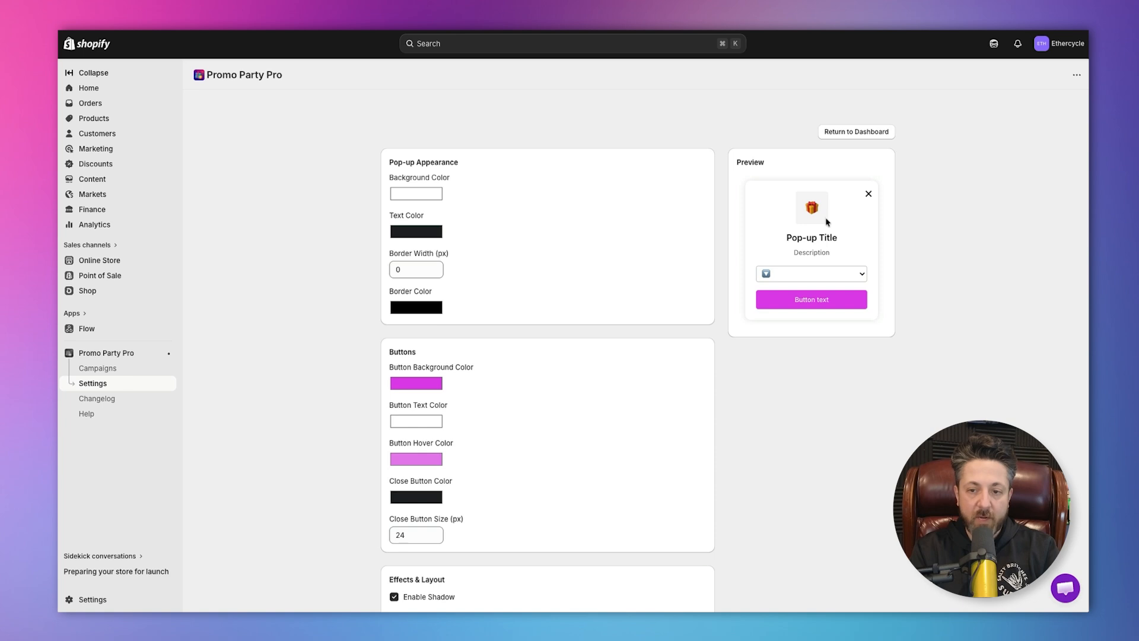
Review the pop-up styling options for appearance, buttons, effects, layout and custom CSS.
scroll(707, 260, down, 1)
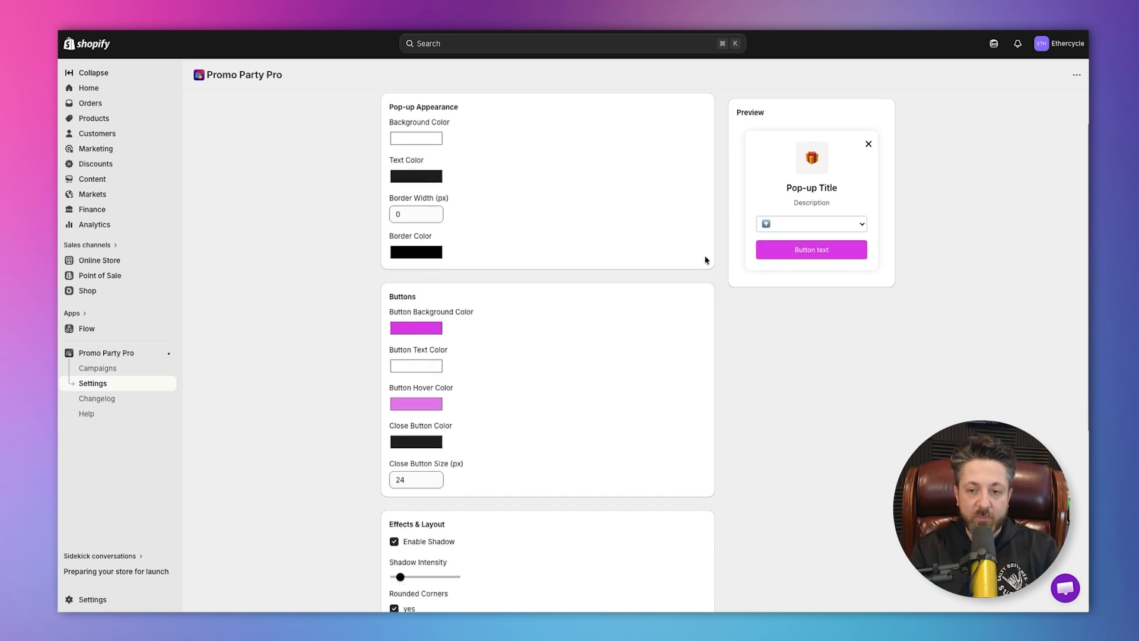
scroll(706, 260, down, 4)
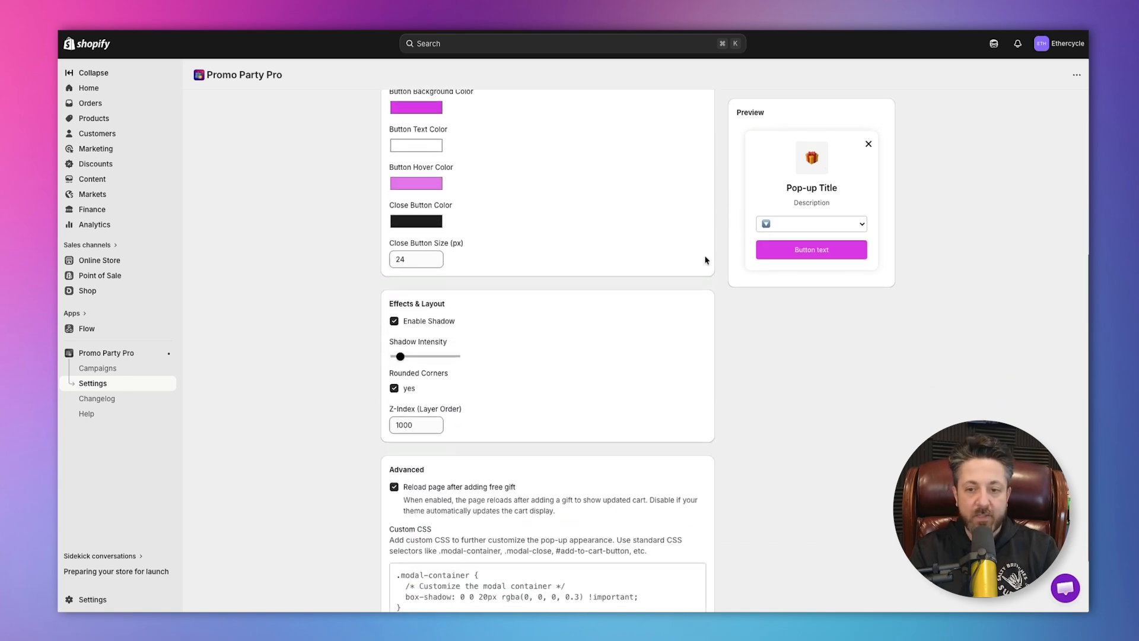
scroll(514, 287, down, 2)
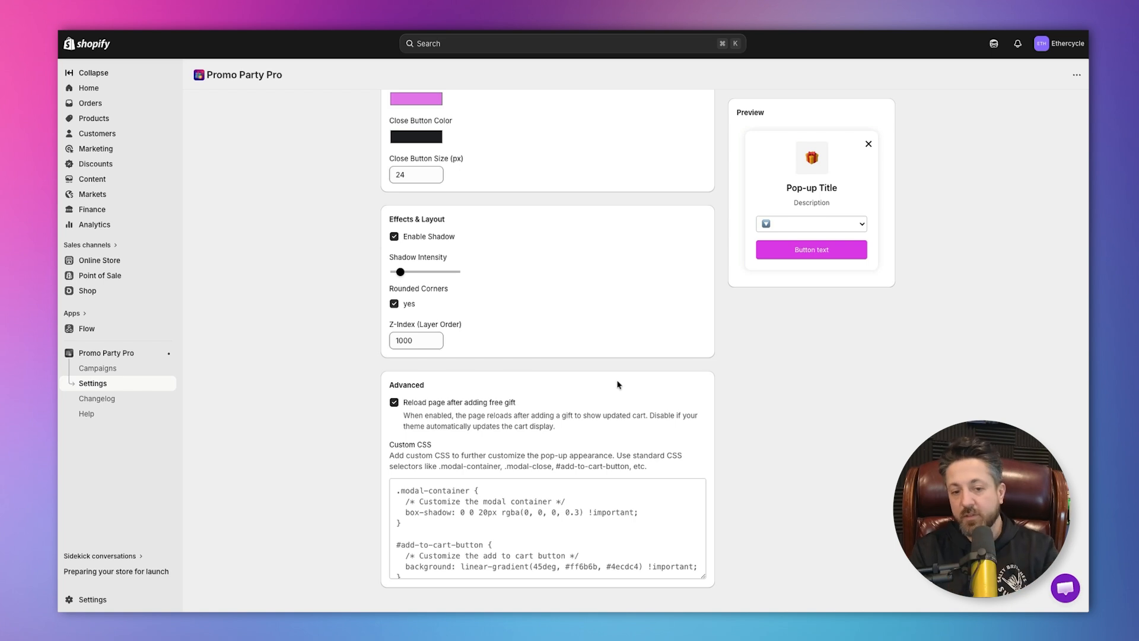
scroll(618, 385, up, 6)
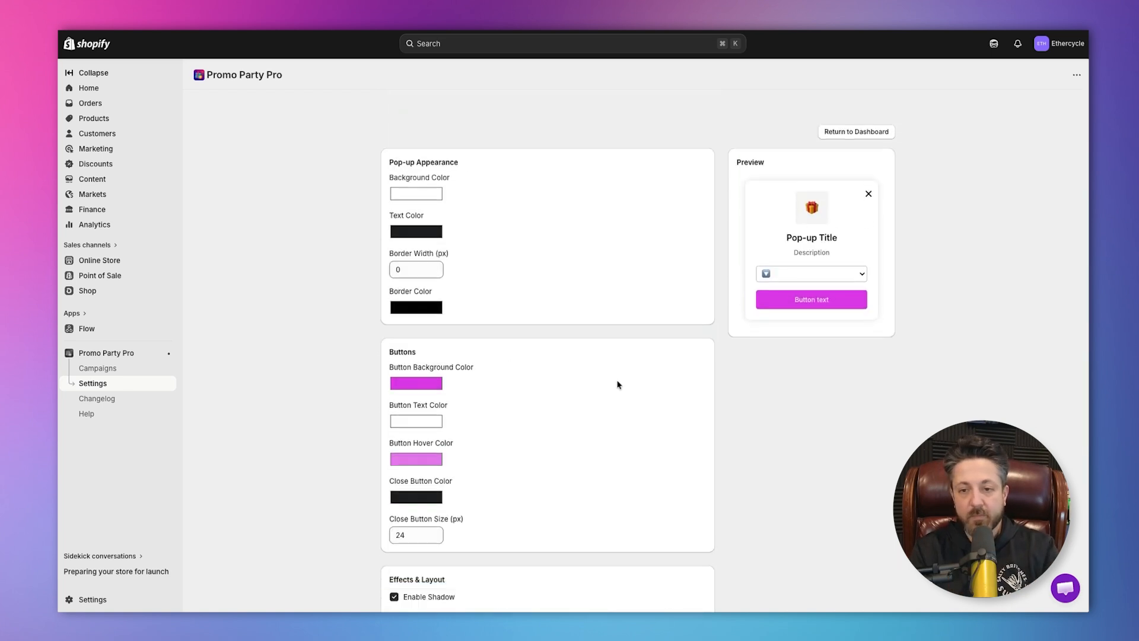
Make sure the Promo Party Pro Manager app embed is enabled in the current Focal theme and save the theme.
click(123, 259)
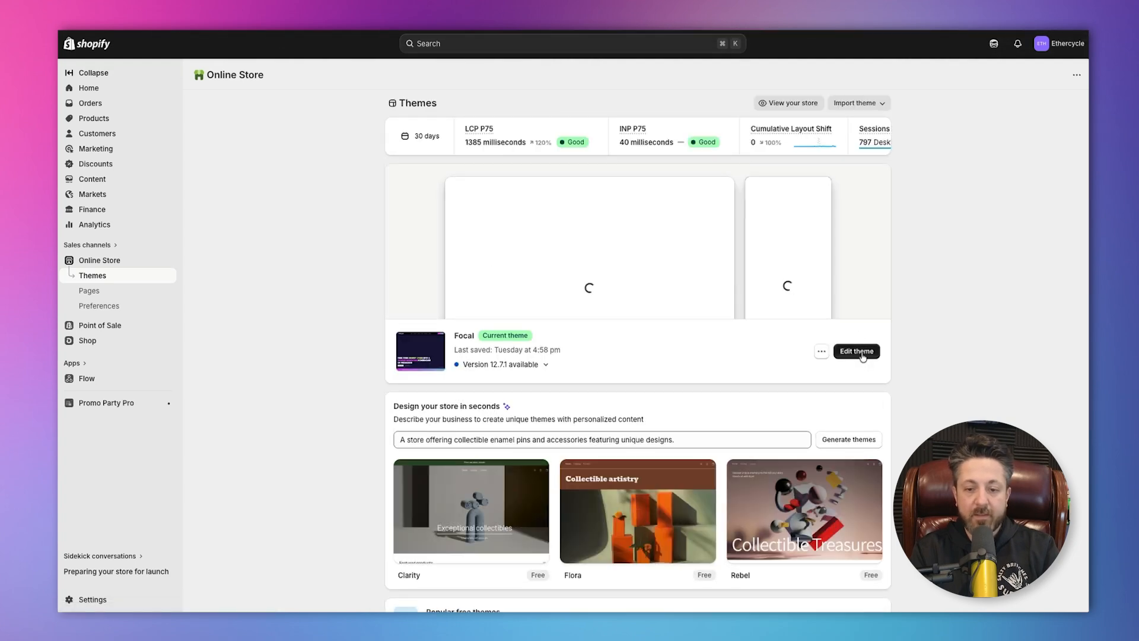
click(862, 352)
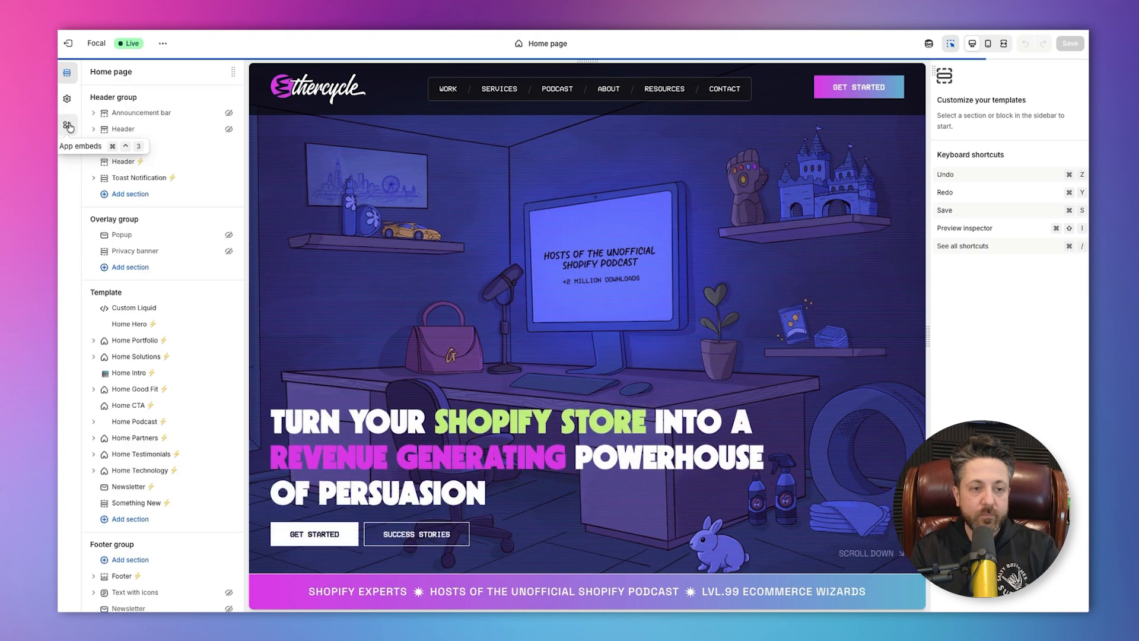
click(67, 124)
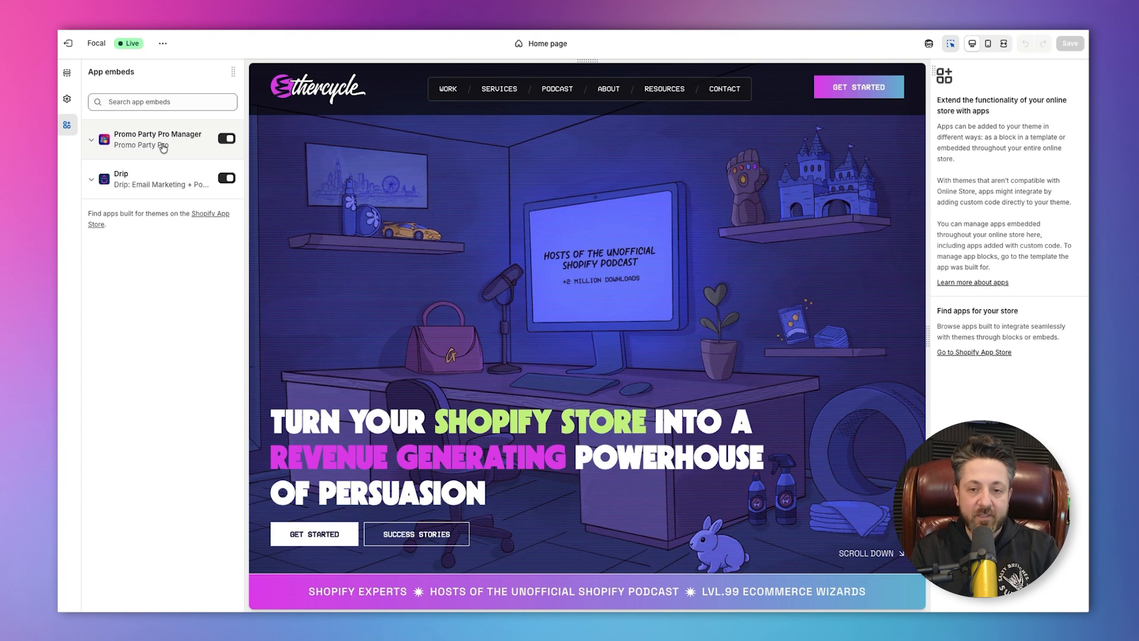
click(227, 140)
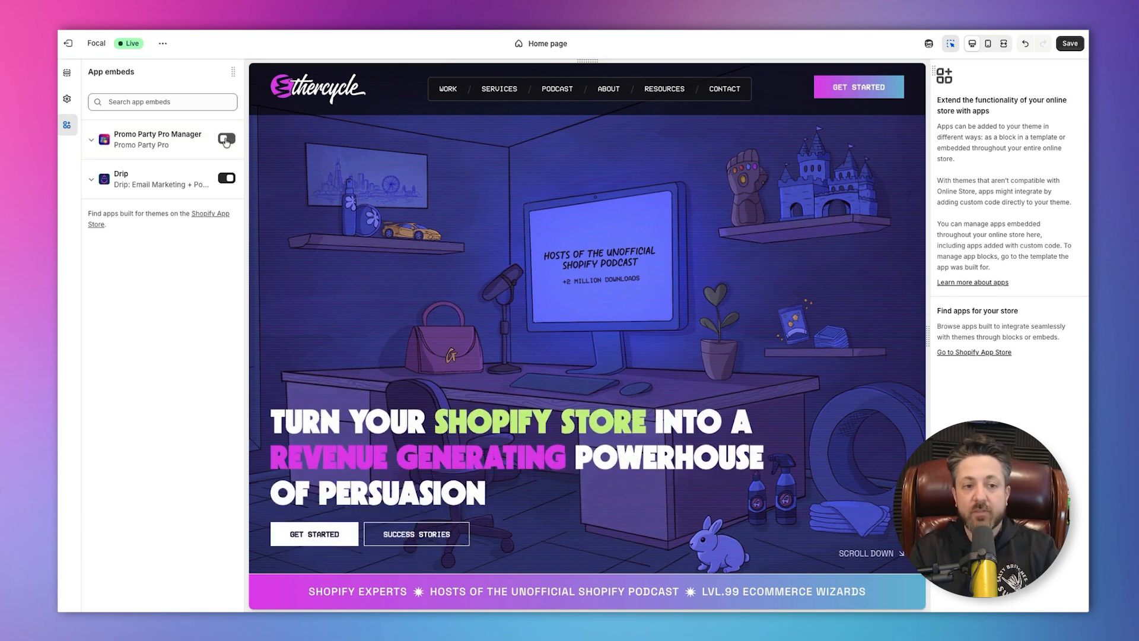
click(226, 140)
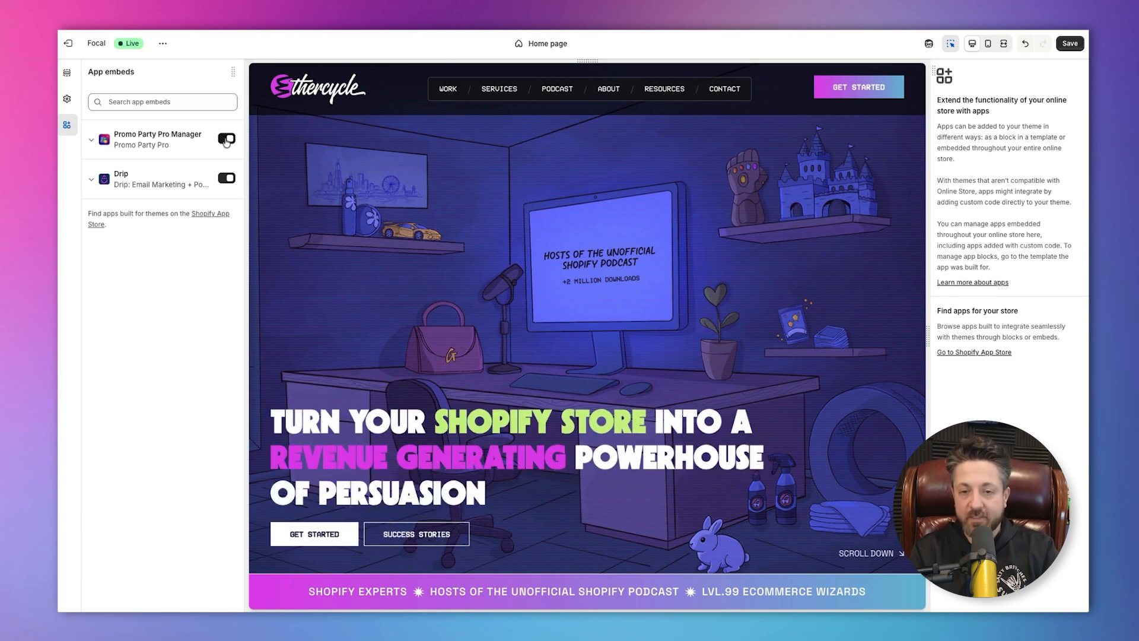
click(1060, 44)
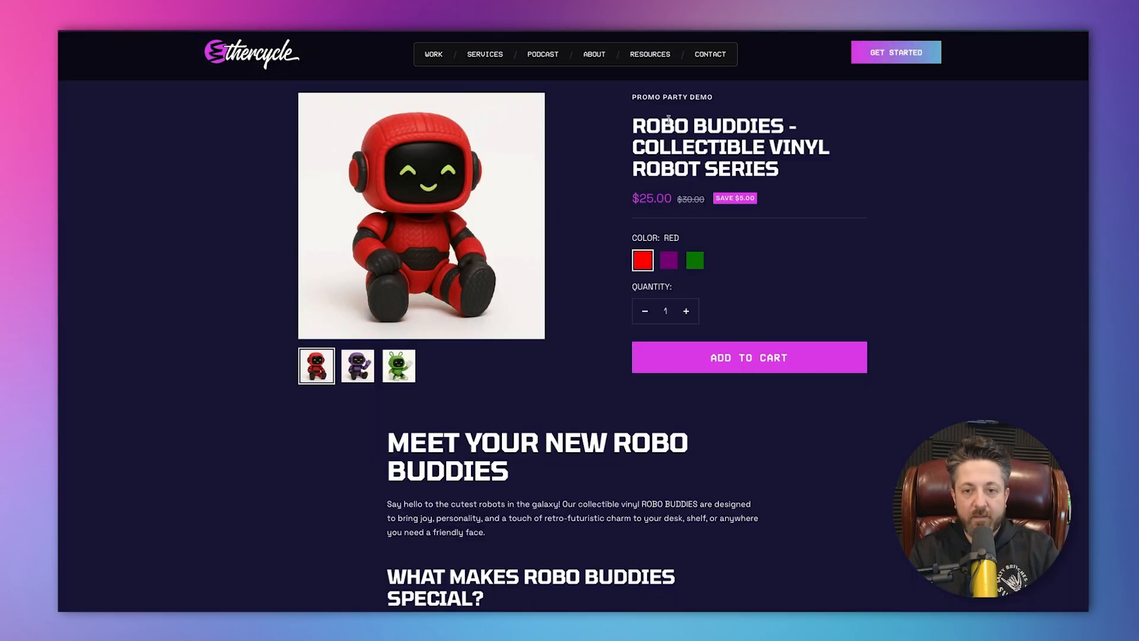
On the storefront, add the red Robo Buddies vinyl robot to the cart and raise its quantity to 3.
triple_click(677, 142)
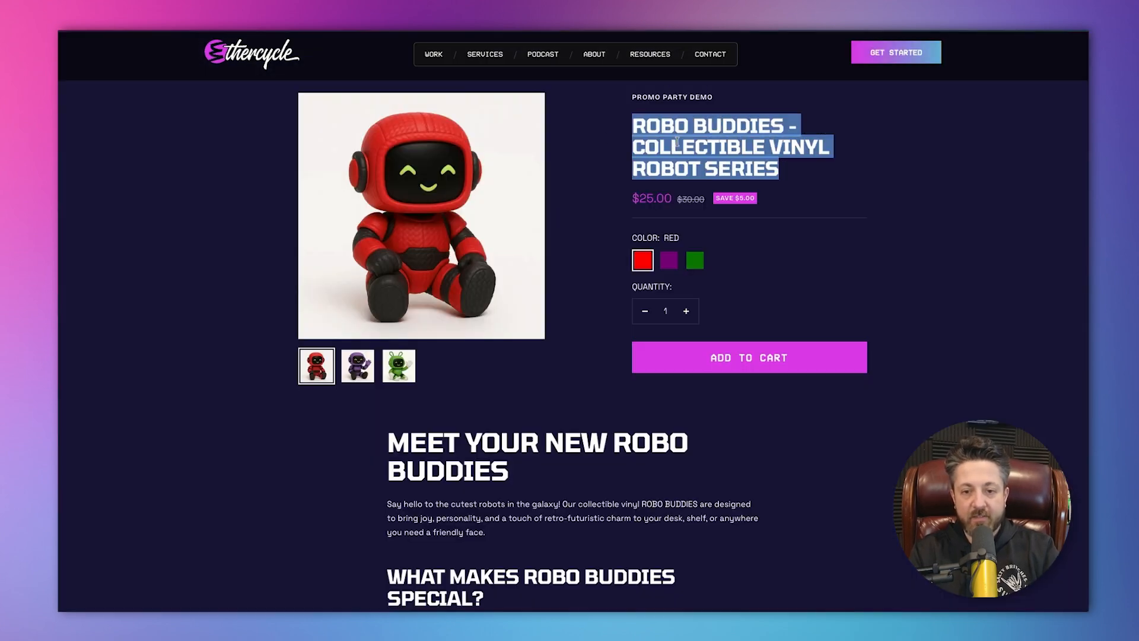
double_click(657, 200)
click(801, 252)
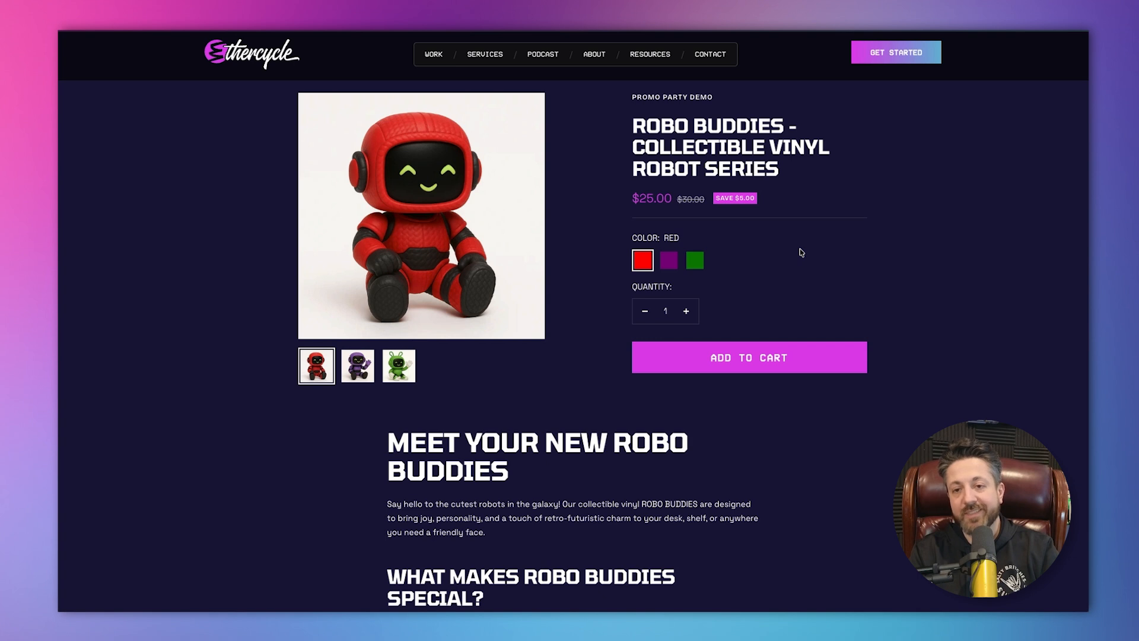
click(761, 362)
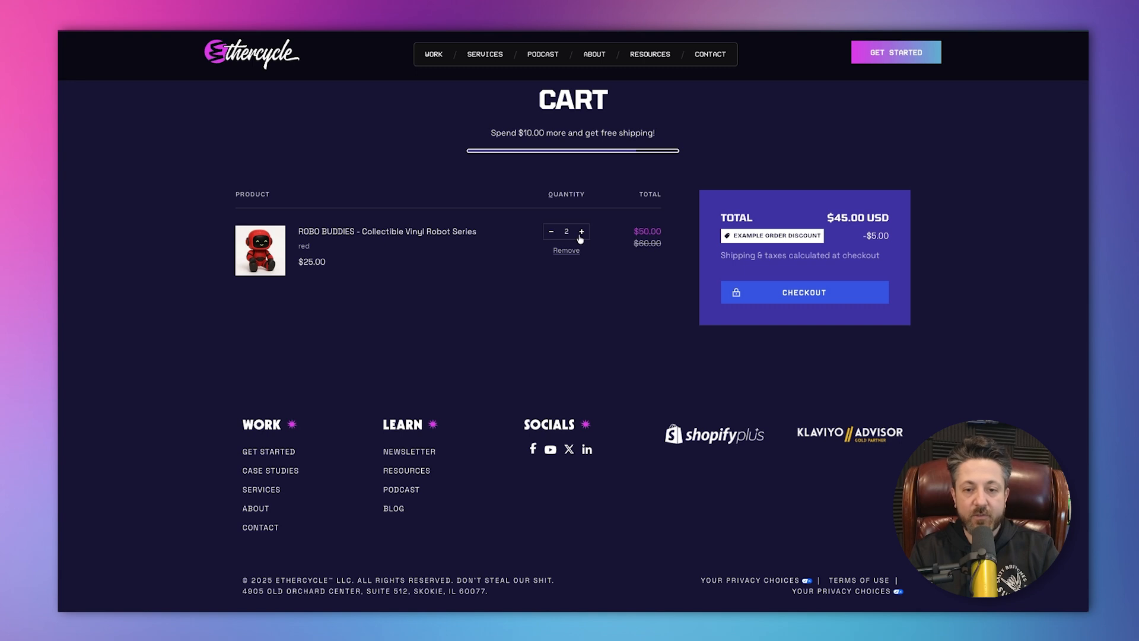
triple_click(770, 236)
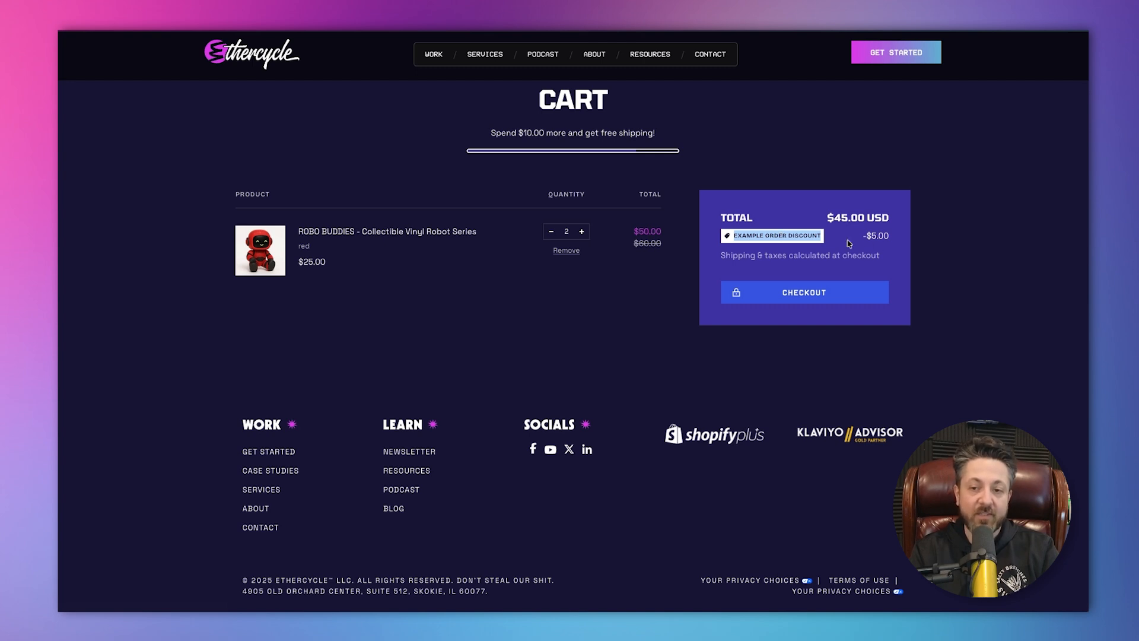
click(582, 231)
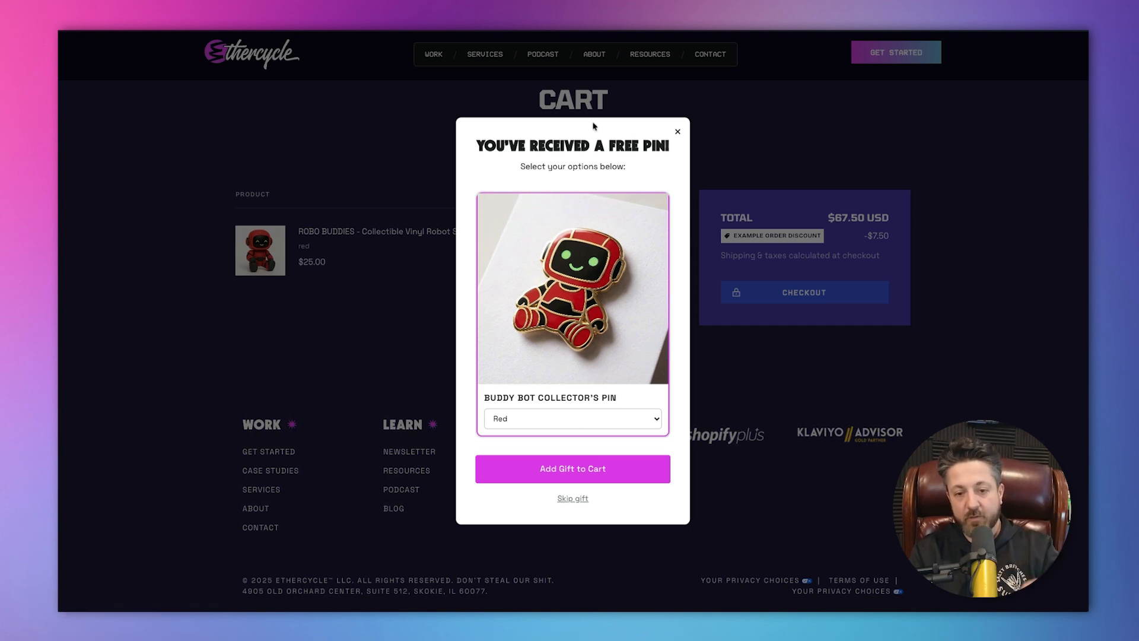
Check the pin's colour options in the gift pop-up and add the Red Buddy Bot Collector's Pin to the cart.
click(586, 422)
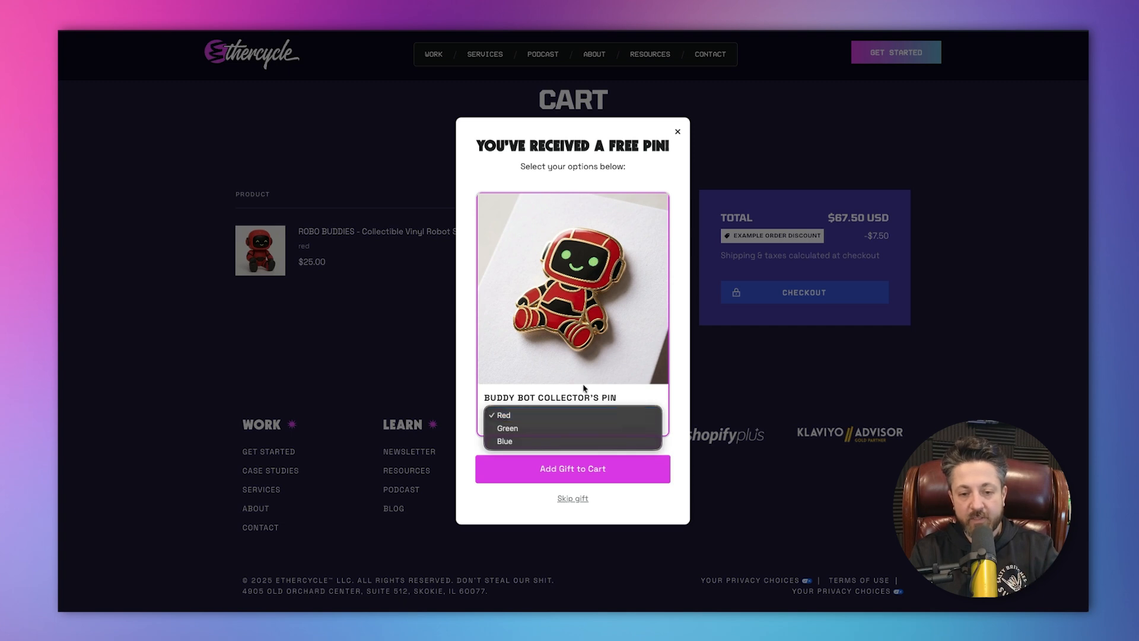
click(583, 385)
click(575, 422)
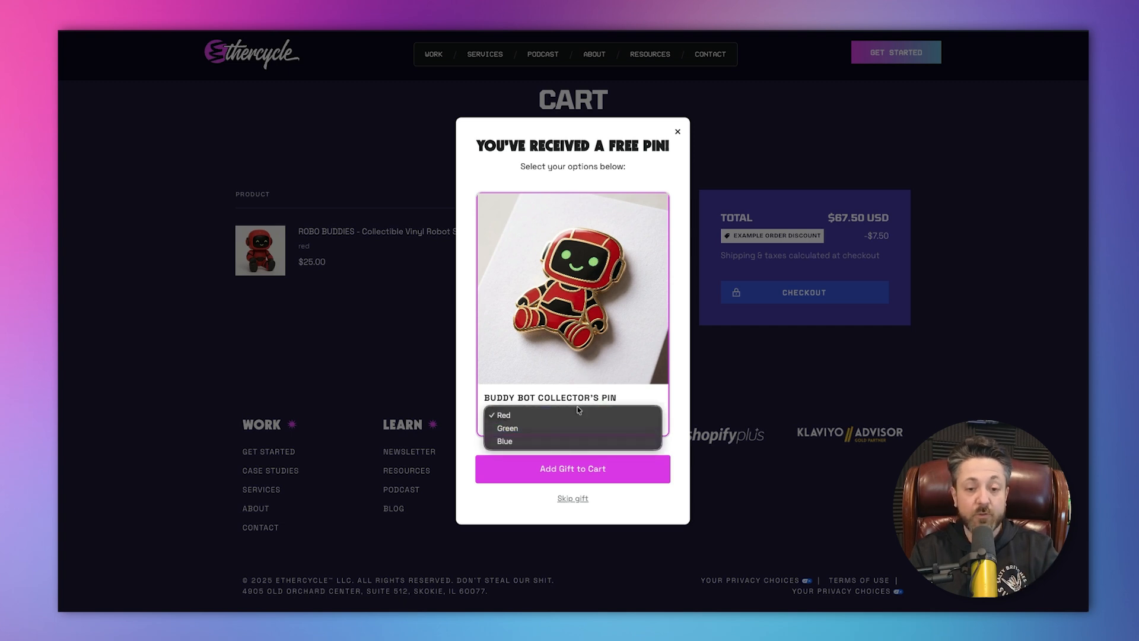
click(578, 380)
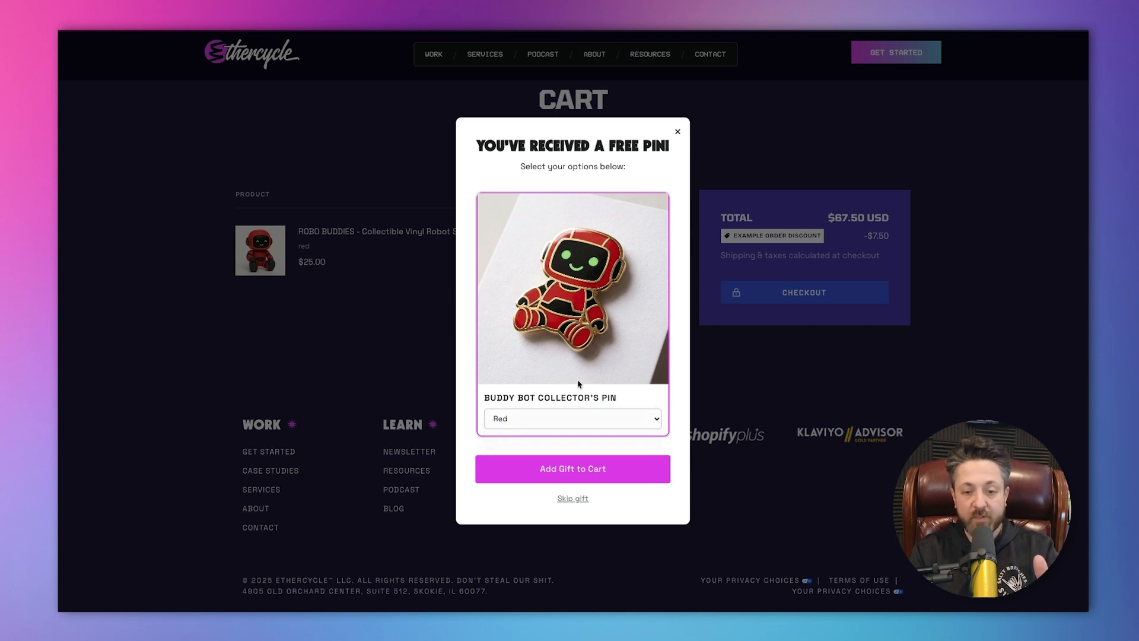
click(579, 469)
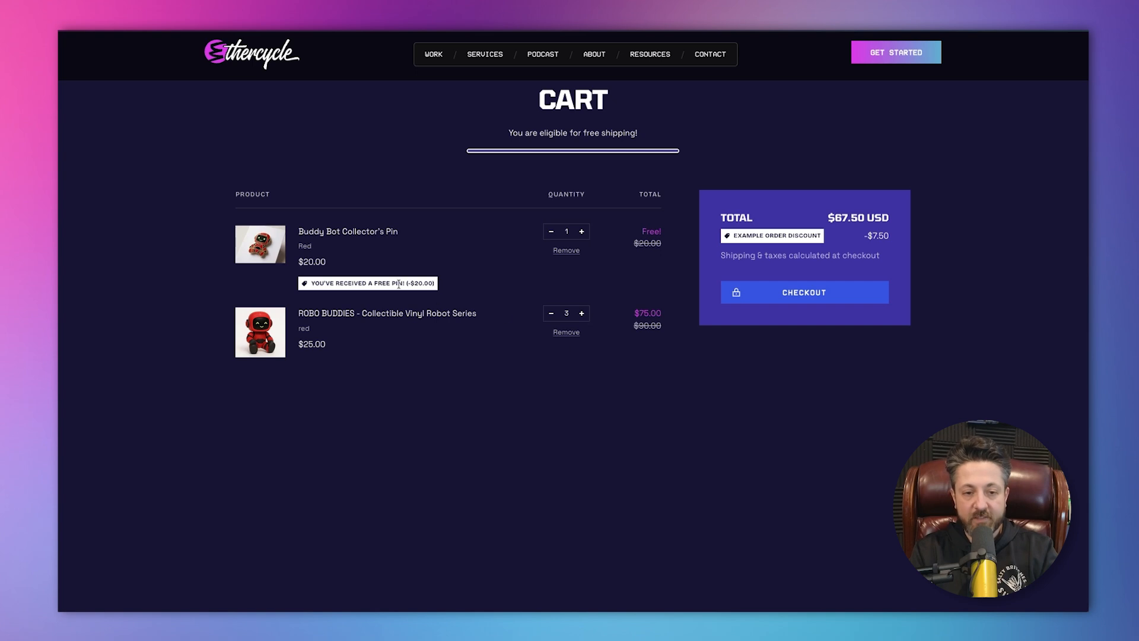
Check the free-pin discount label on the cart's gift line and proceed to checkout.
triple_click(399, 285)
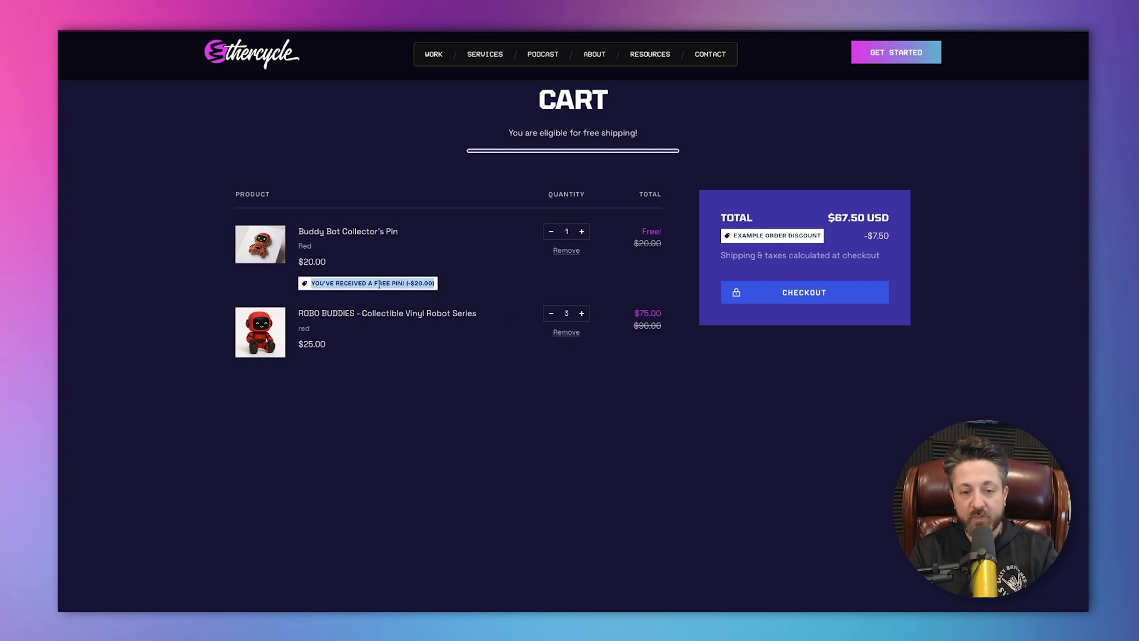
click(518, 275)
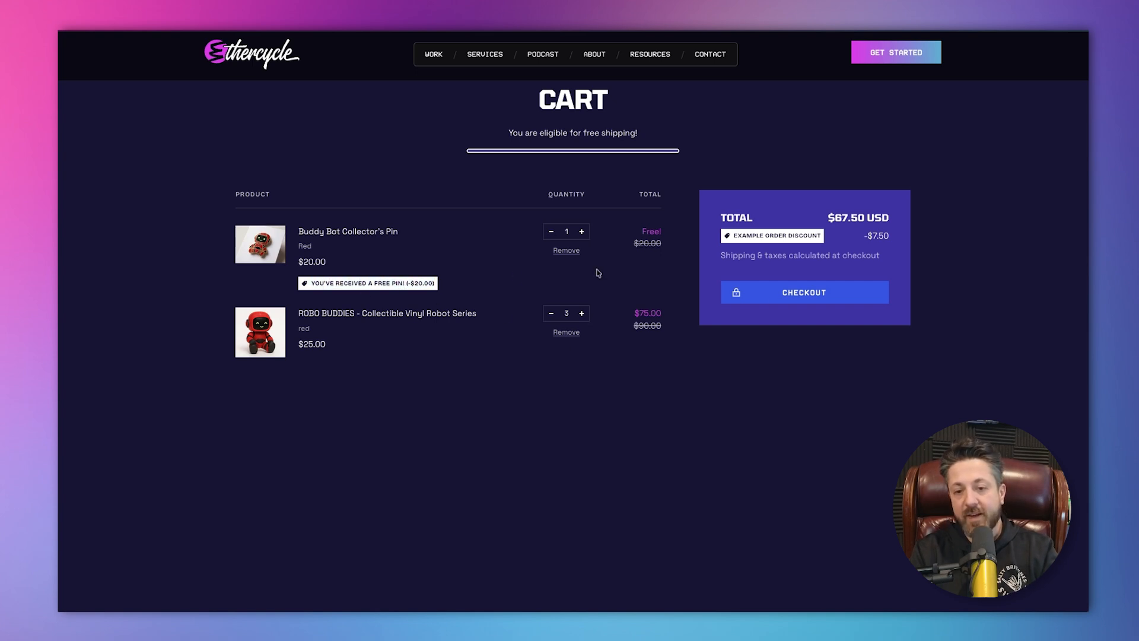
click(780, 302)
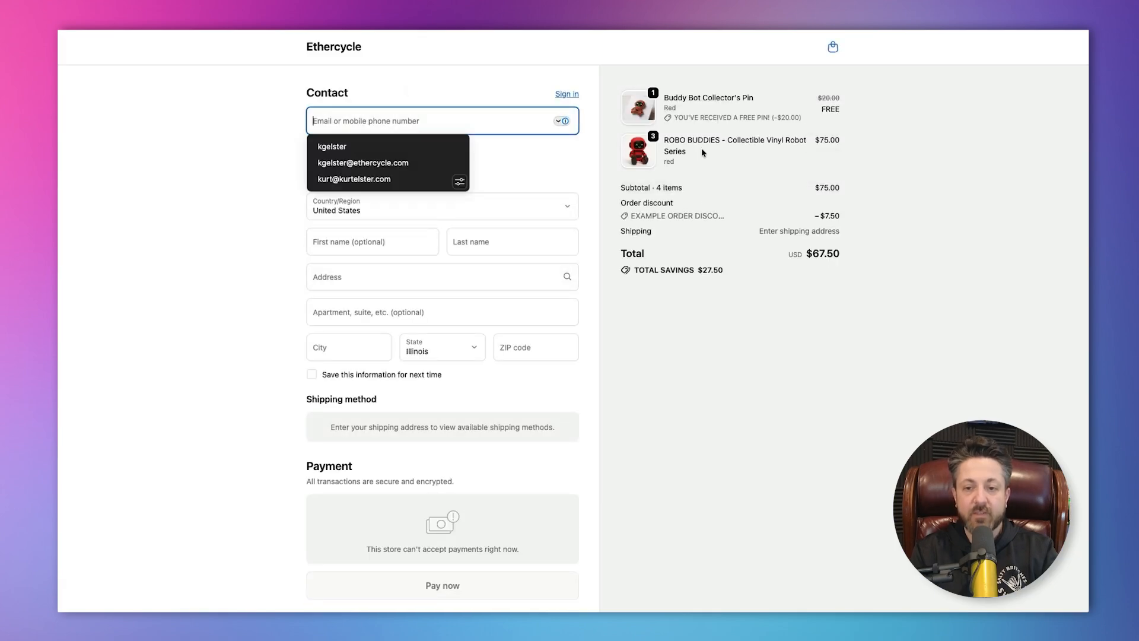
Examine the free pin's discount label and price in the checkout order summary, and return to the cart.
triple_click(688, 118)
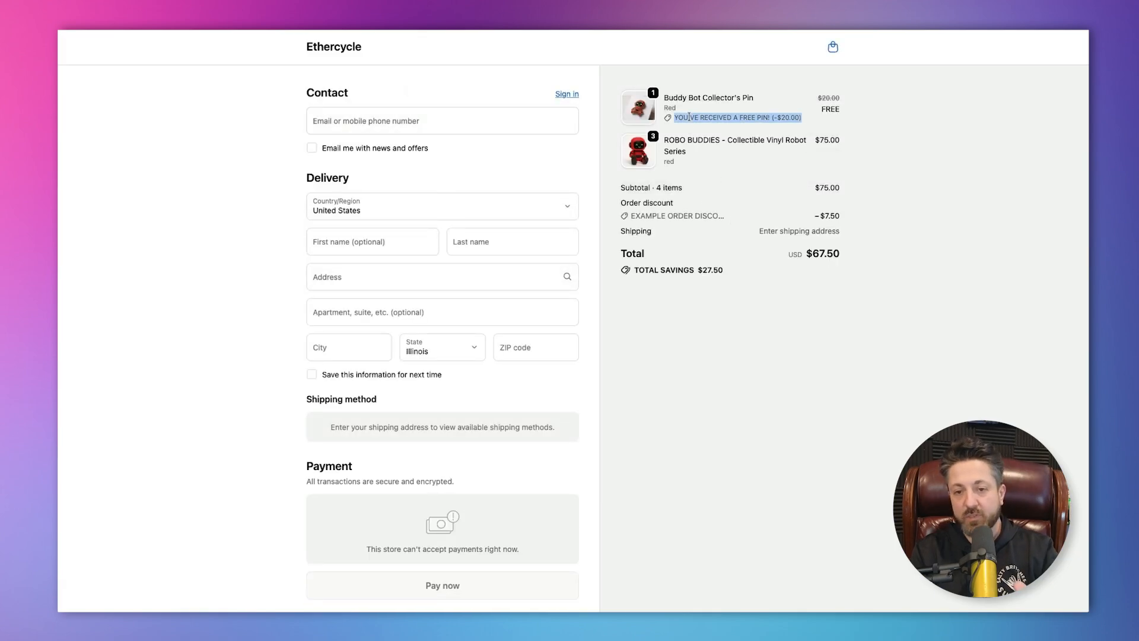
click(734, 109)
triple_click(747, 117)
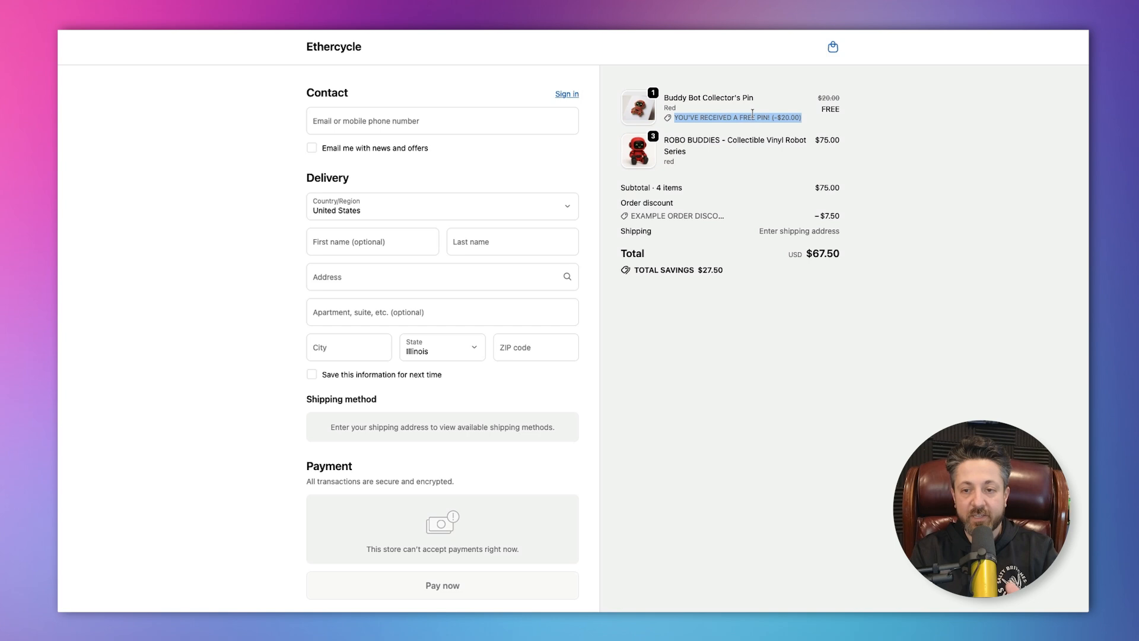
double_click(828, 108)
triple_click(827, 99)
click(874, 107)
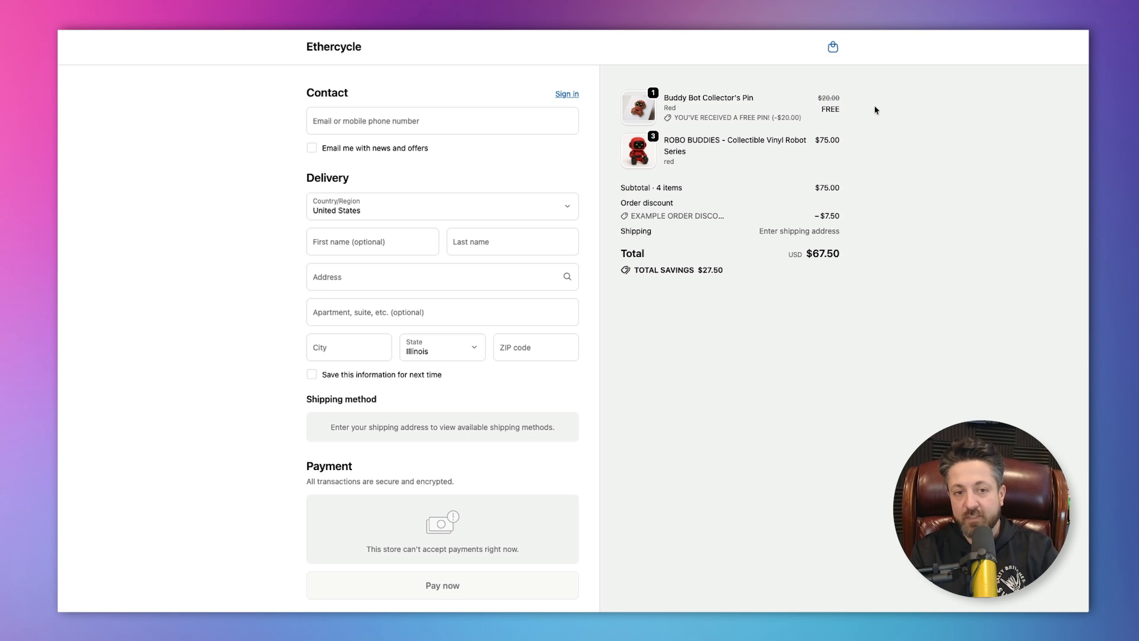
click(122, 19)
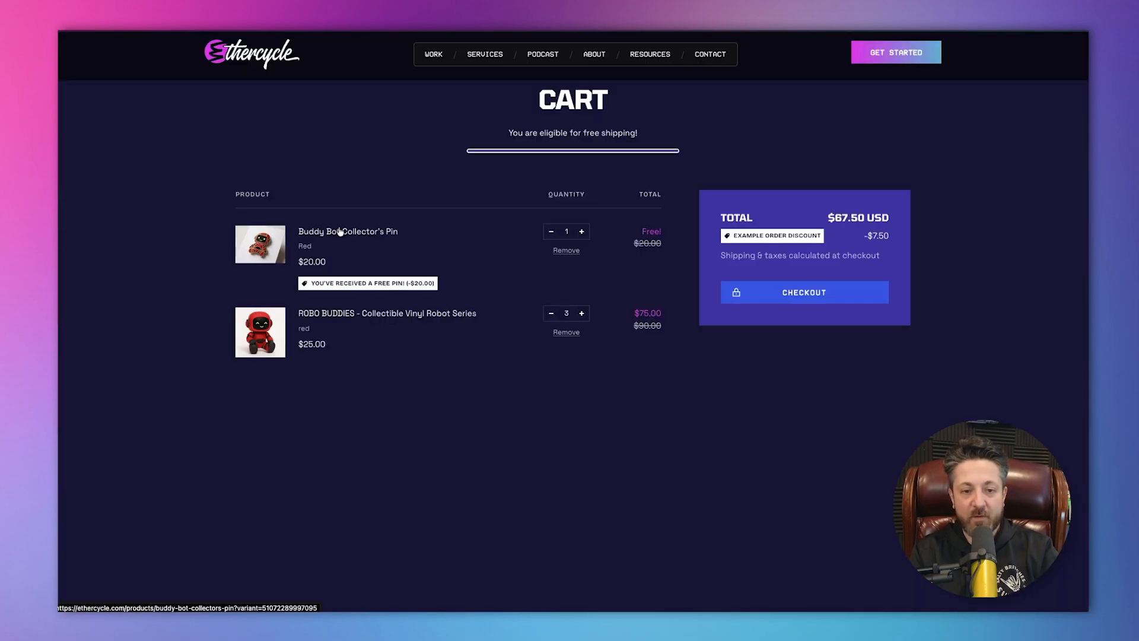